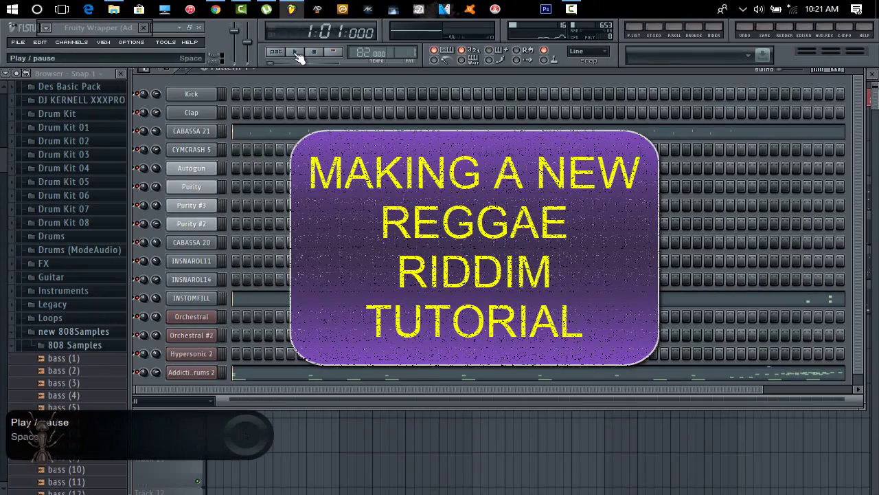
Play Pattern 1 and view the channel settings of the Addictive Drums 2 channel
left_click(297, 54)
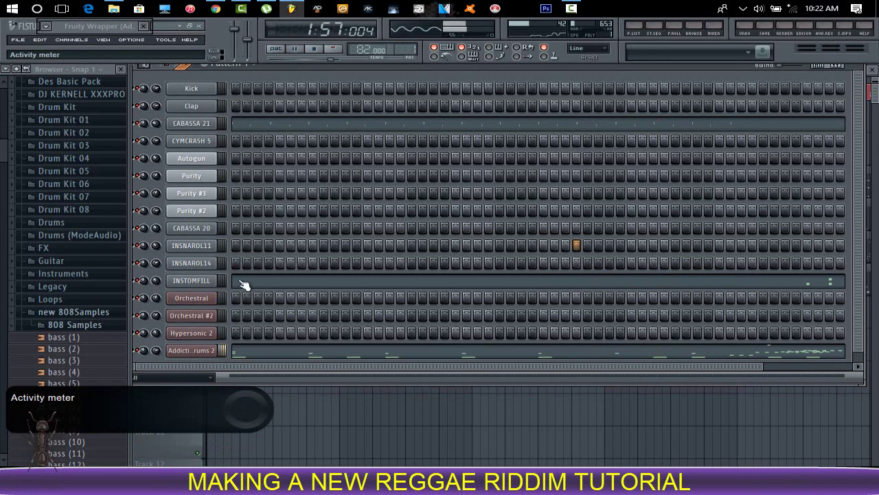
left_click(193, 352)
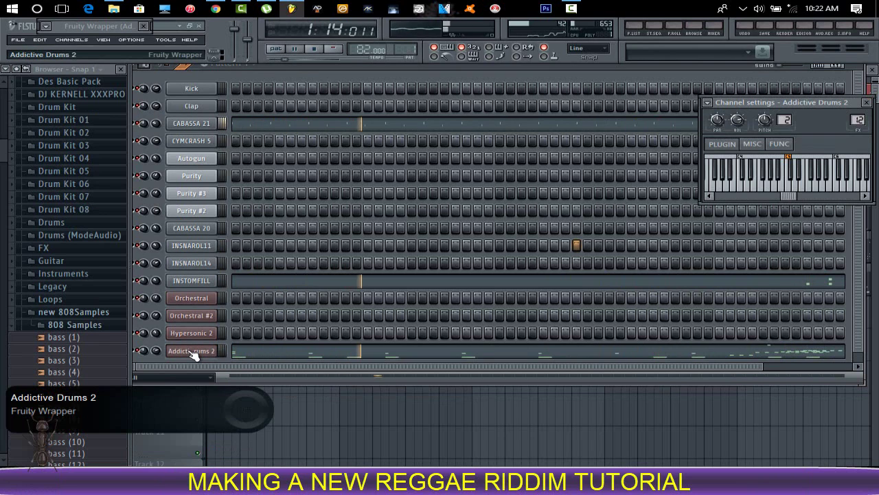
left_click(193, 352)
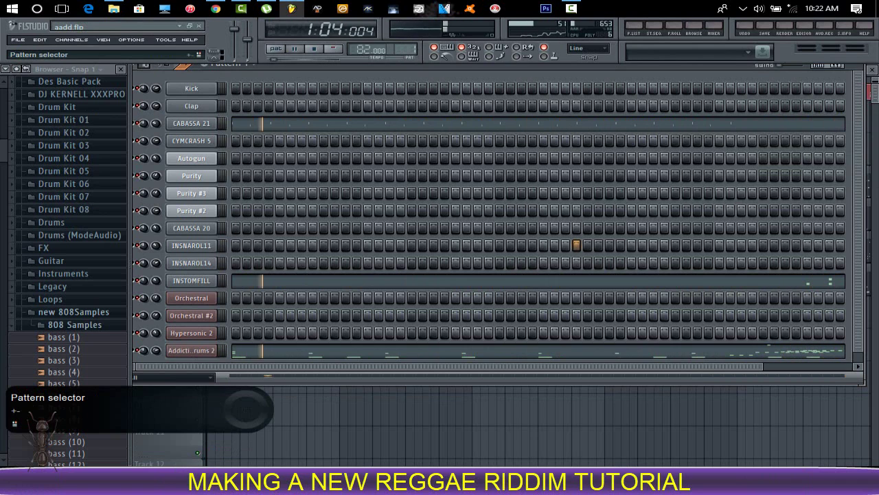
Switch to Pattern 2 and view the instrument presets used by its Autogun and Purity channels
scroll(411, 50, "up", 1)
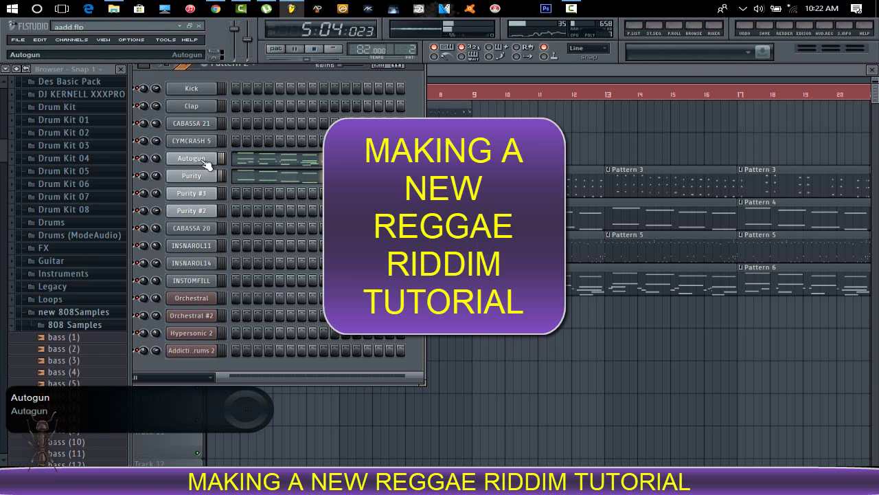
left_click(204, 161)
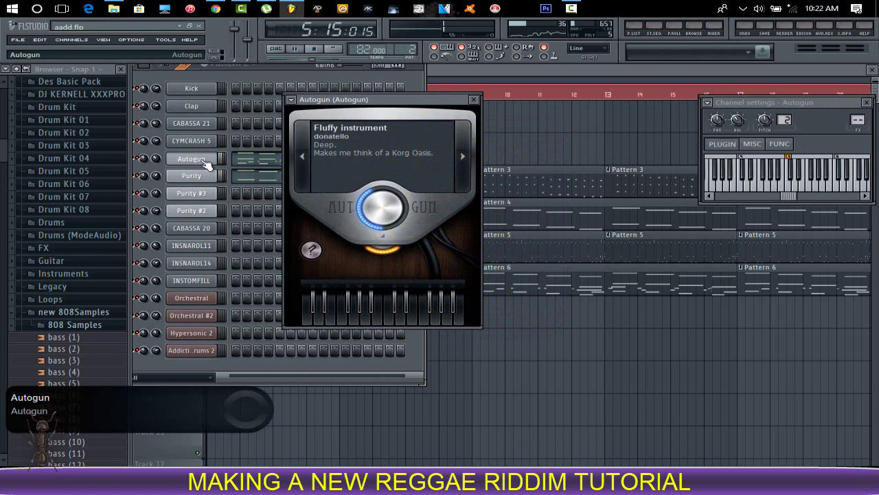
left_click(205, 162)
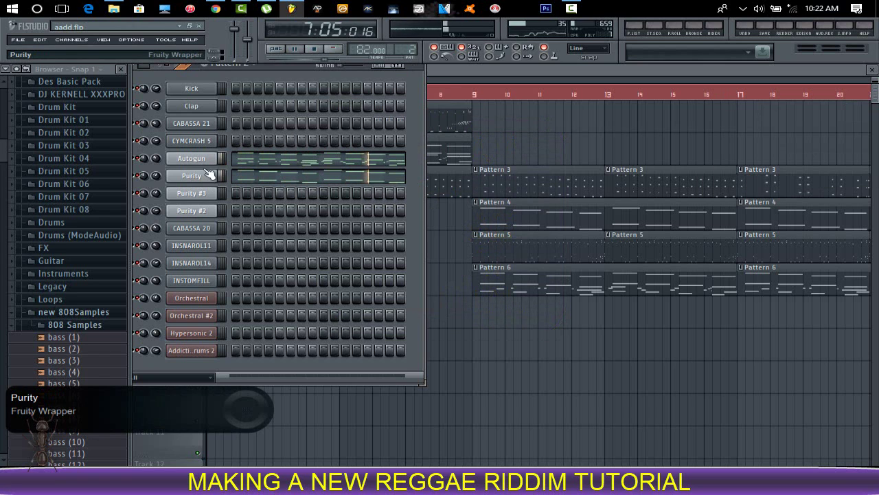
left_click(206, 164)
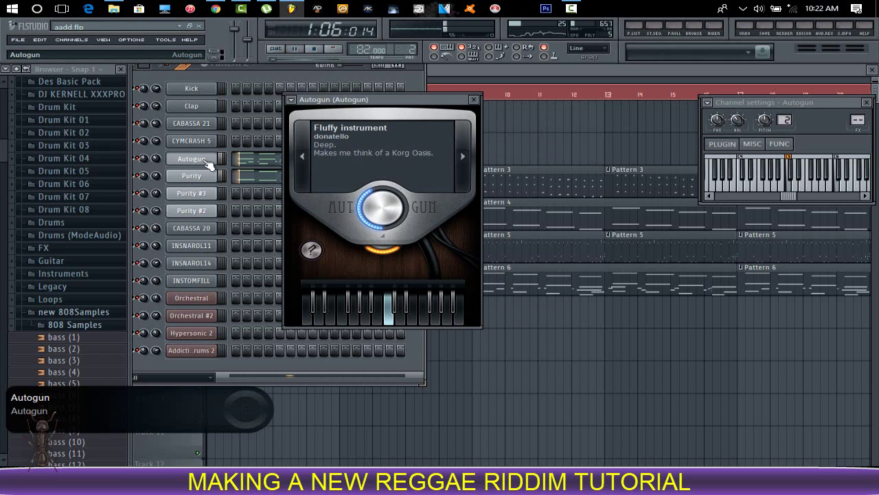
left_click(209, 164)
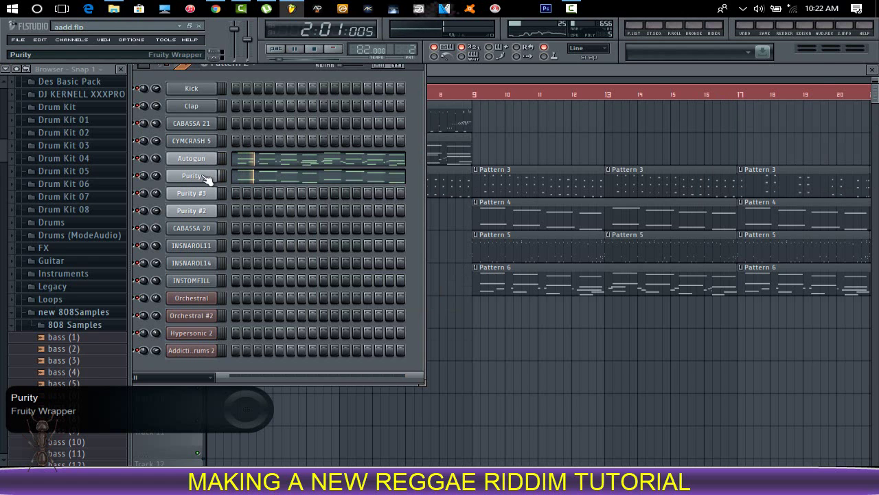
left_click(206, 178)
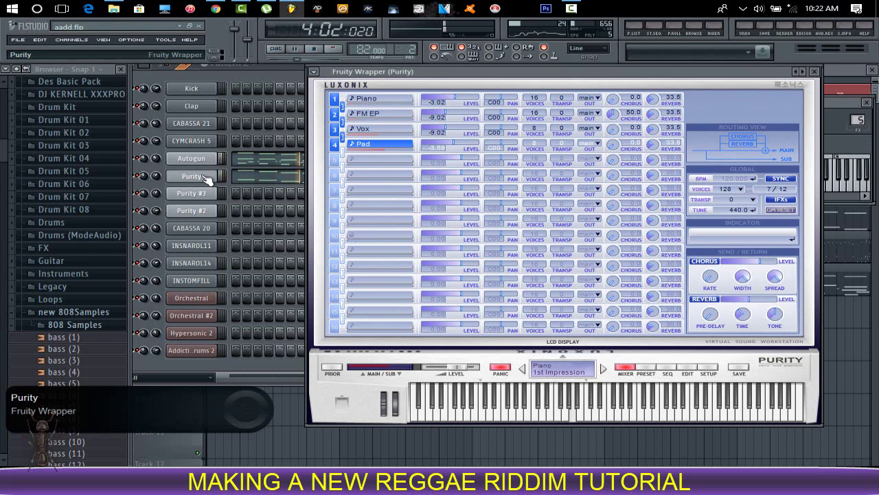
left_click(207, 178)
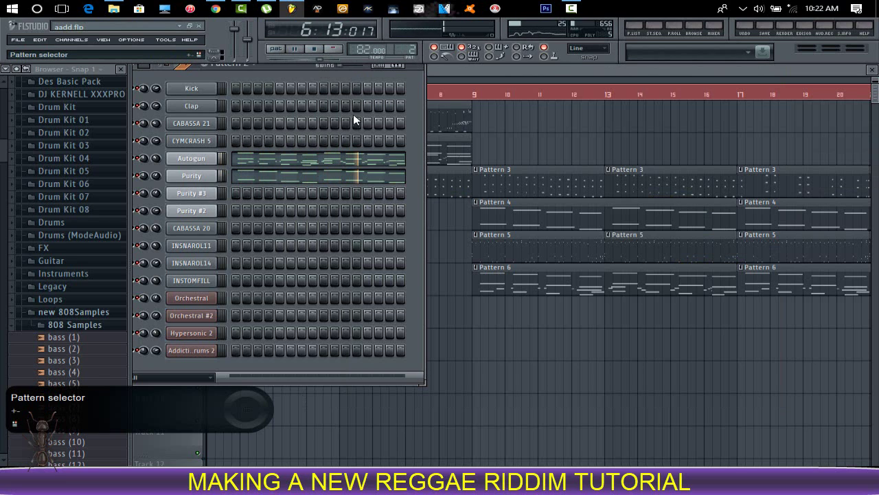
Examine the full note sequences of the Purity and Autogun channels in Pattern 2, one piano roll after the other
left_click(284, 175)
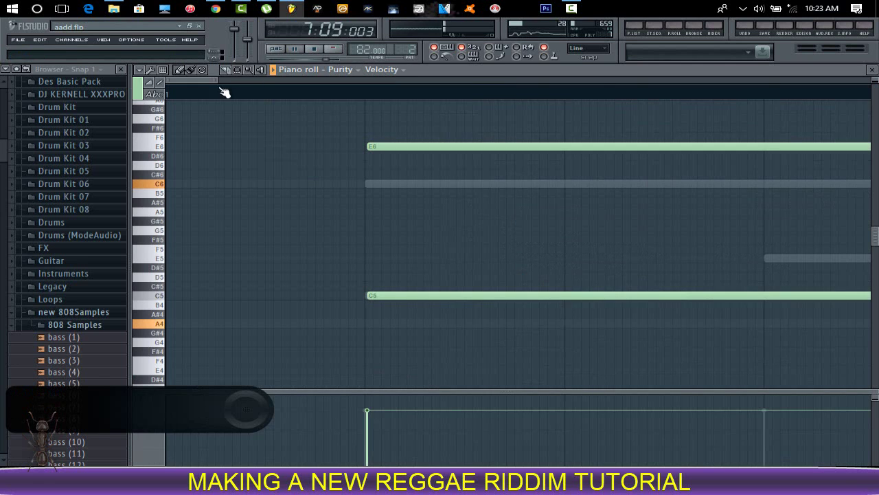
scroll(653, 121, "down", 5)
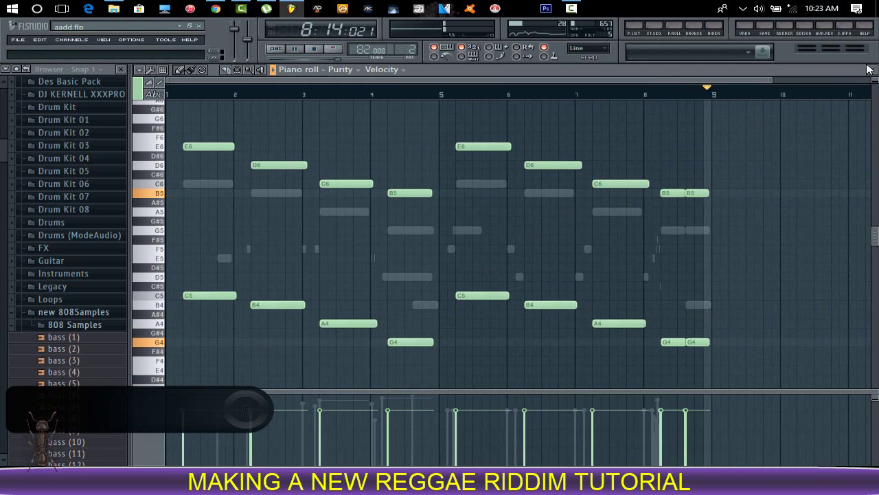
key("Escape")
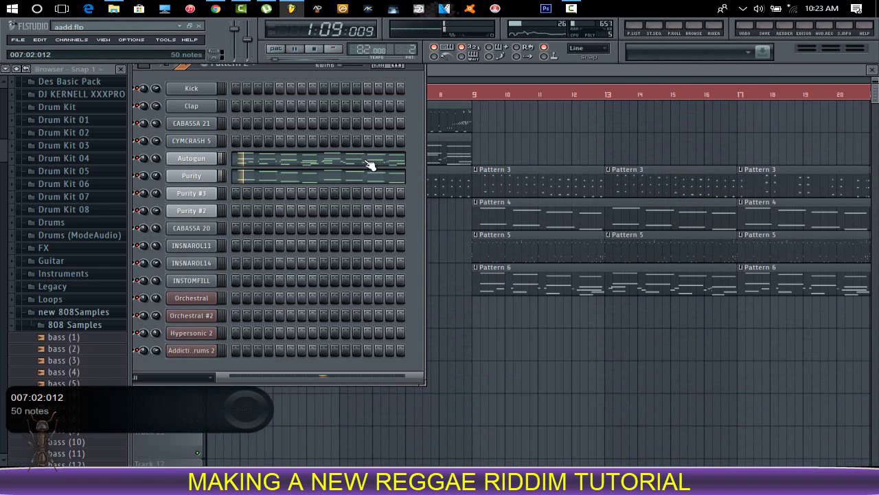
left_click(369, 165)
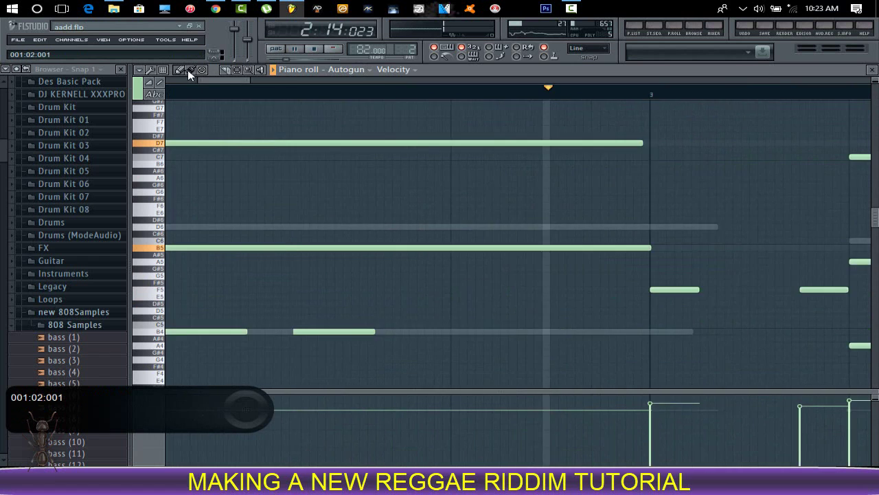
left_click_drag(295, 80, 748, 125)
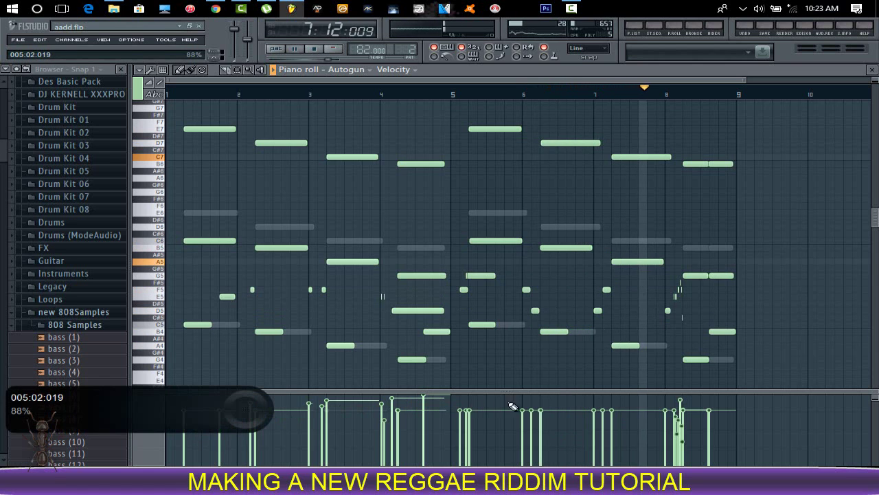
left_click(874, 69)
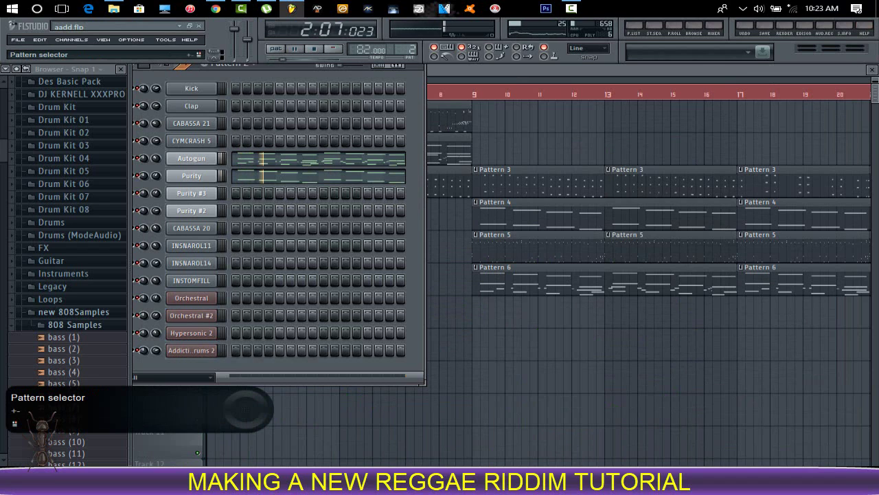
Switch to Pattern 3 and view the instrument preset loaded on the Purity #2 channel
scroll(411, 49, "up", 1)
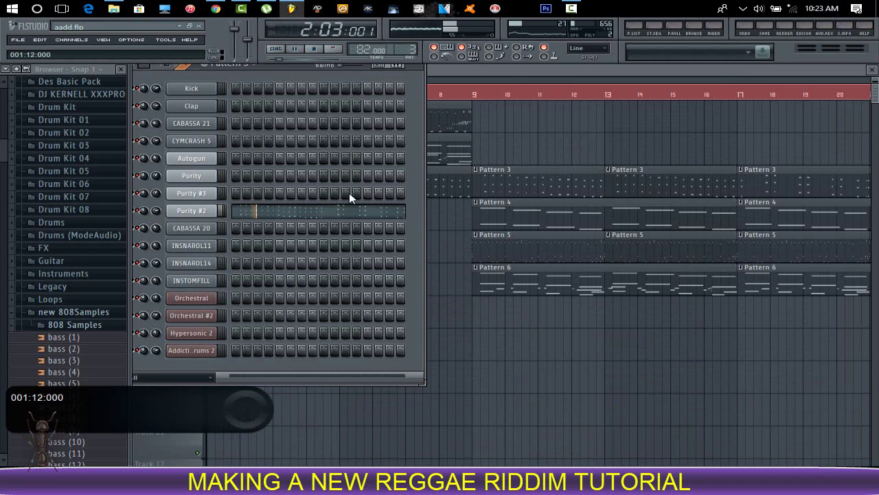
left_click(199, 211)
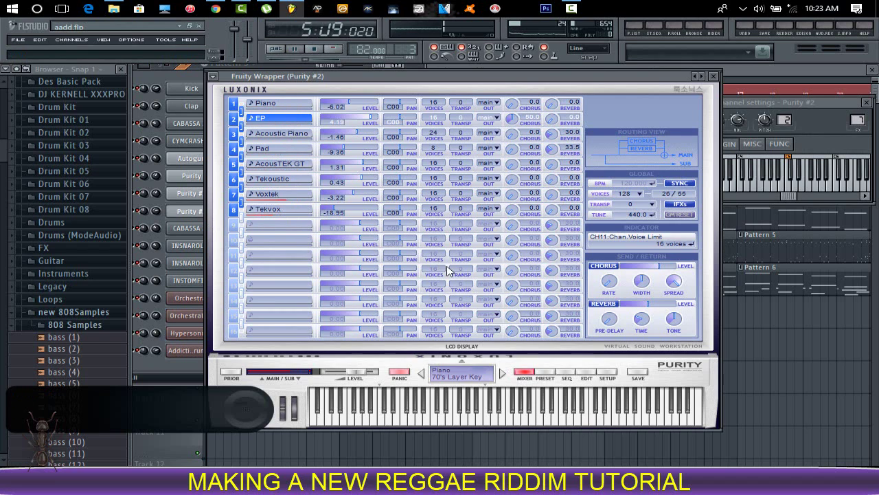
left_click(716, 78)
Examine the chord notes of the Purity #2 channel in the piano roll, from the first bar through the end of bar 8
left_click(288, 220)
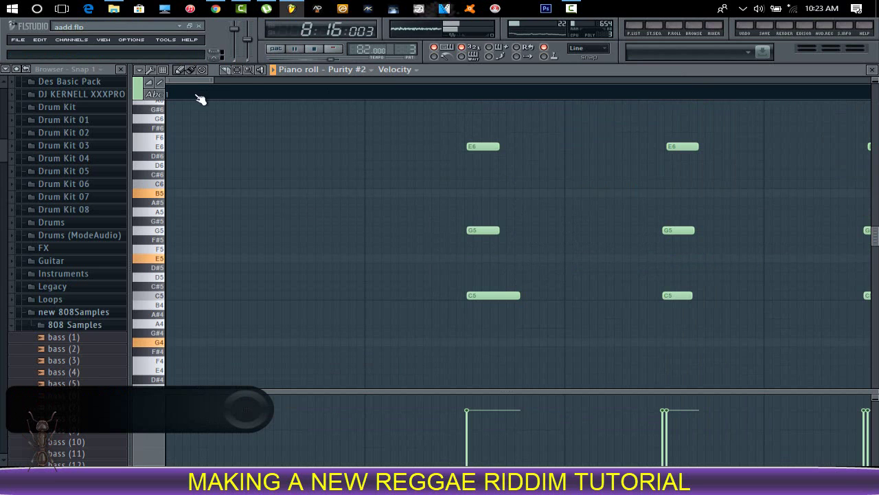
left_click_drag(210, 80, 565, 118)
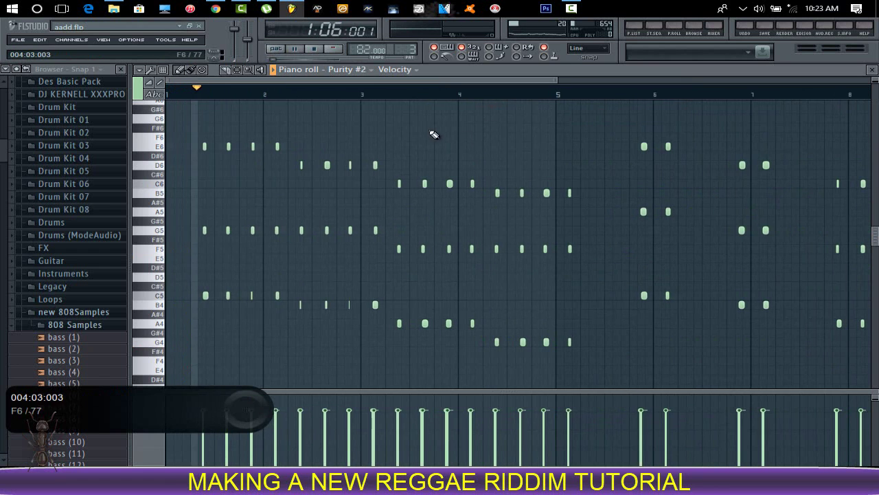
scroll(443, 114, "down", 5)
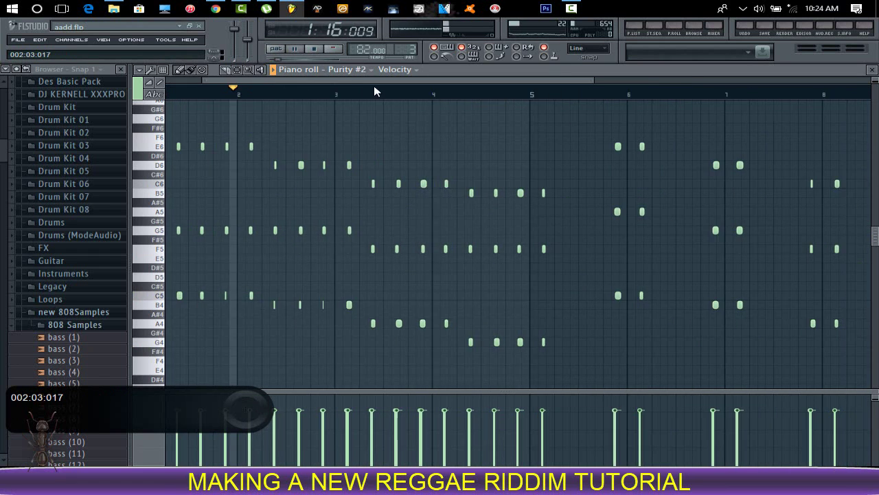
scroll(445, 116, "down", 2)
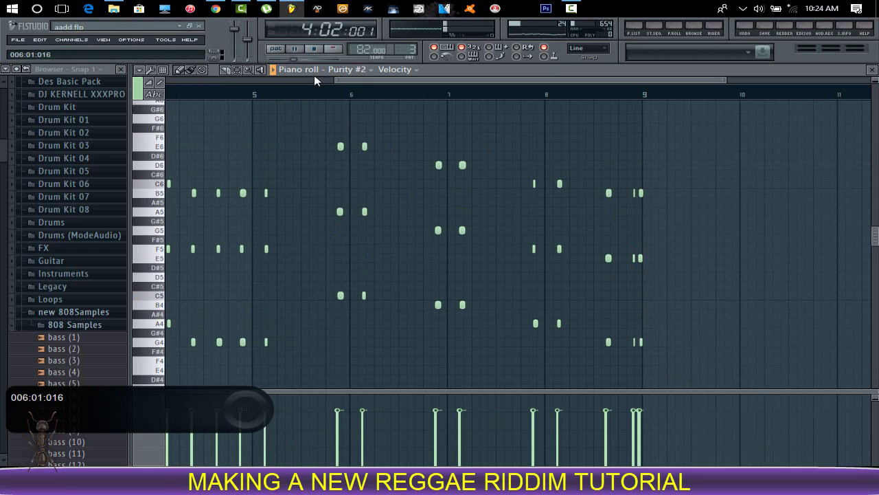
scroll(598, 89, "up", 1)
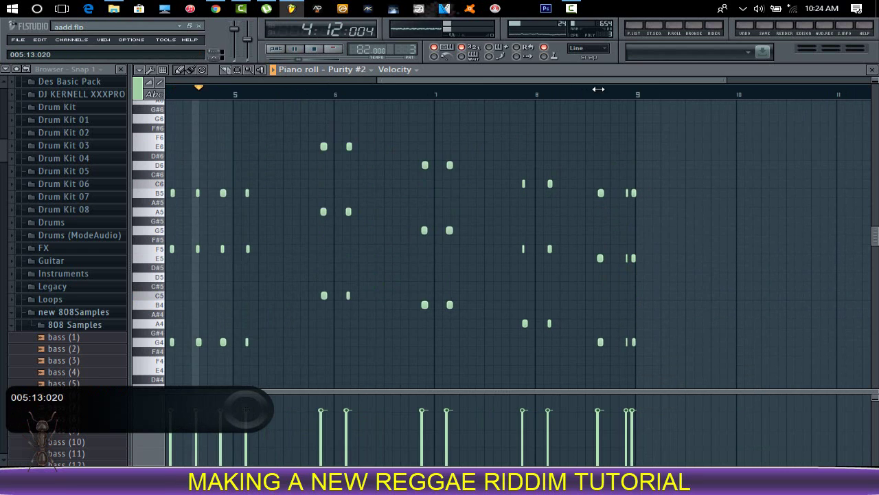
Shorten the B5, E5 and G4 notes of Purity #2's last chord so that none extends past the start of bar 9
scroll(598, 88, "up", 3)
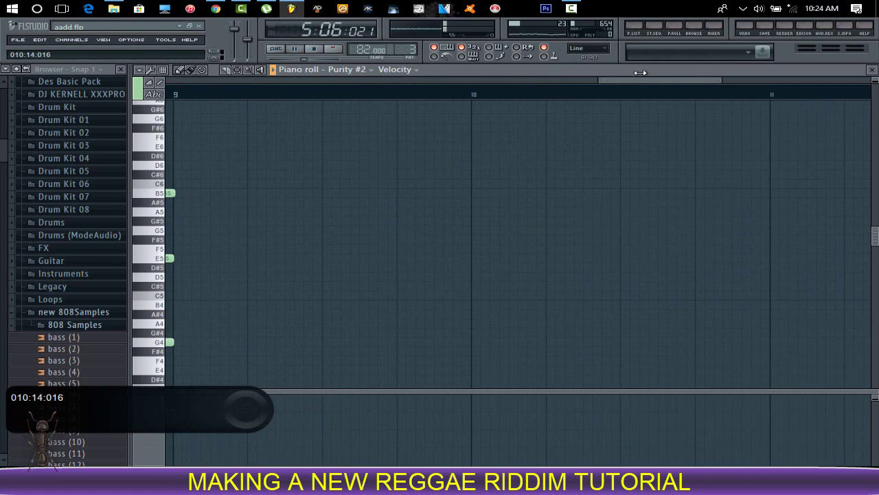
scroll(604, 83, "up", 4)
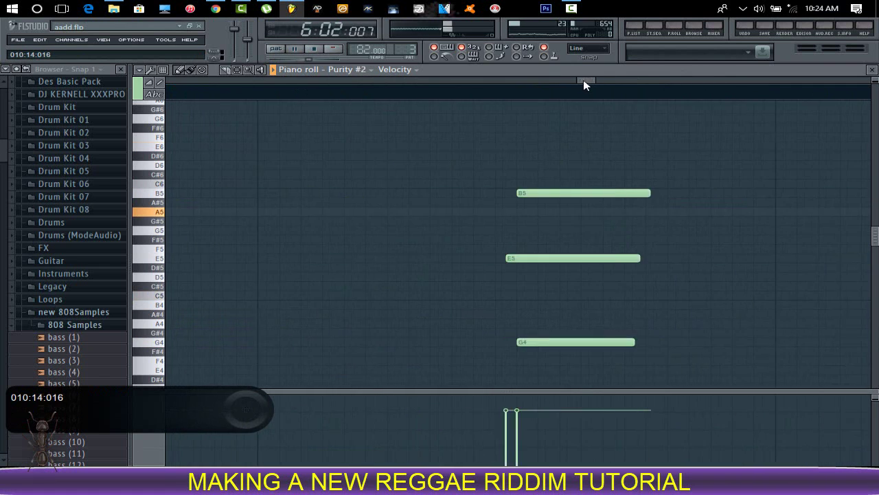
scroll(588, 82, "down", 2)
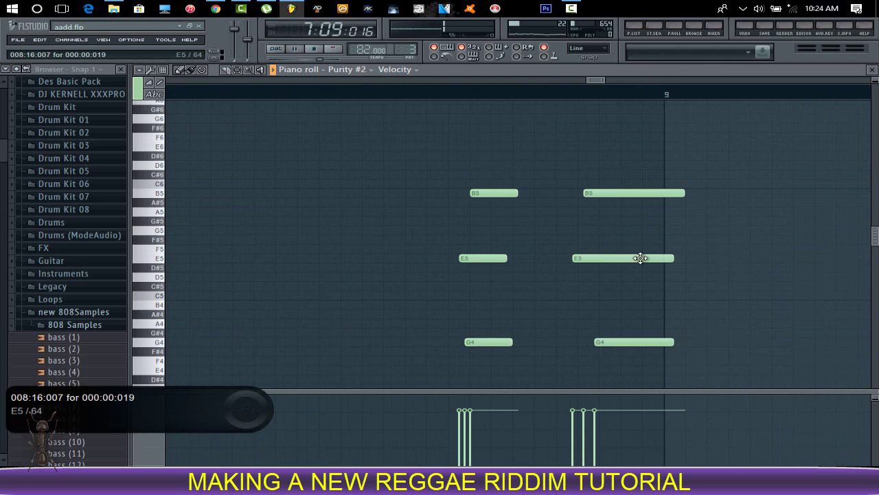
left_click_drag(656, 258, 652, 259)
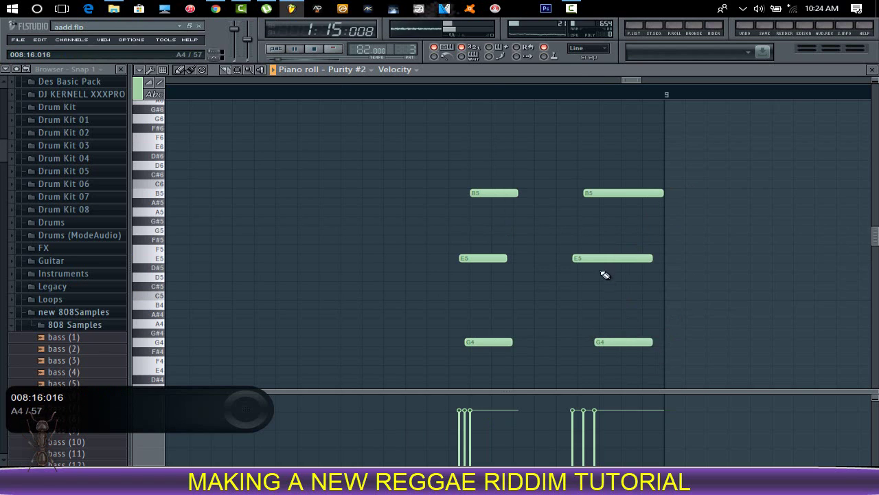
right_click(592, 194)
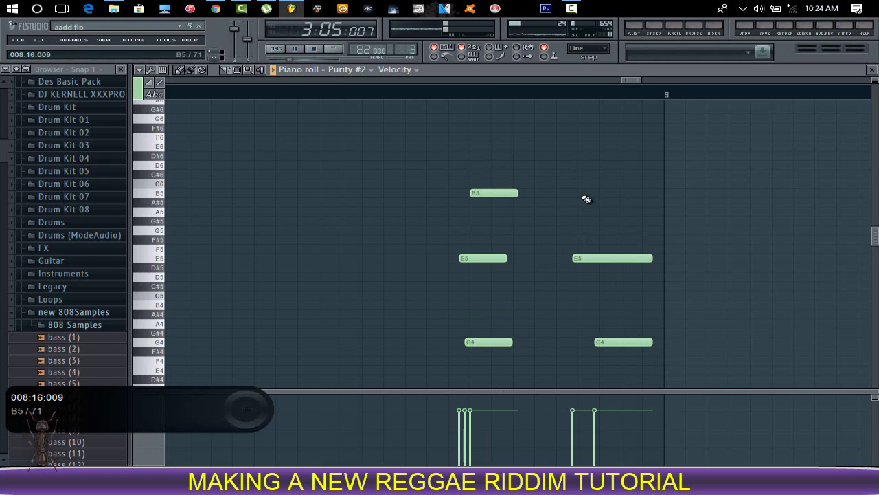
left_click(579, 193)
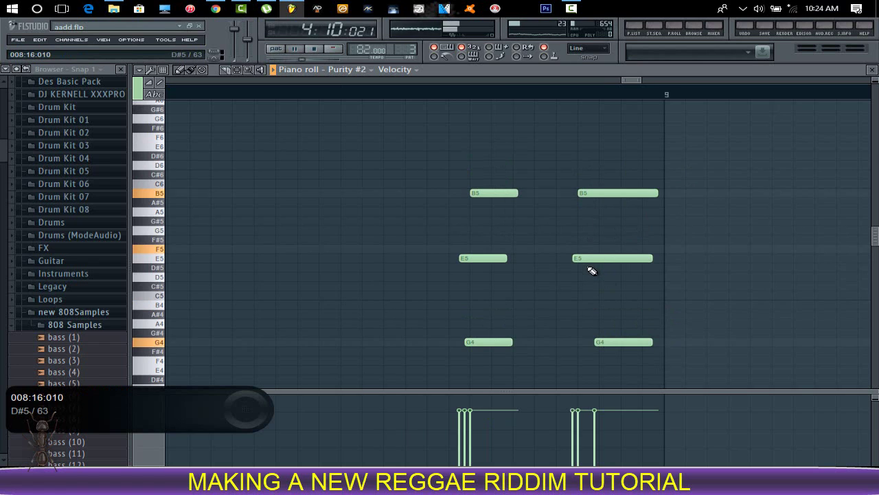
key("ctrl+z")
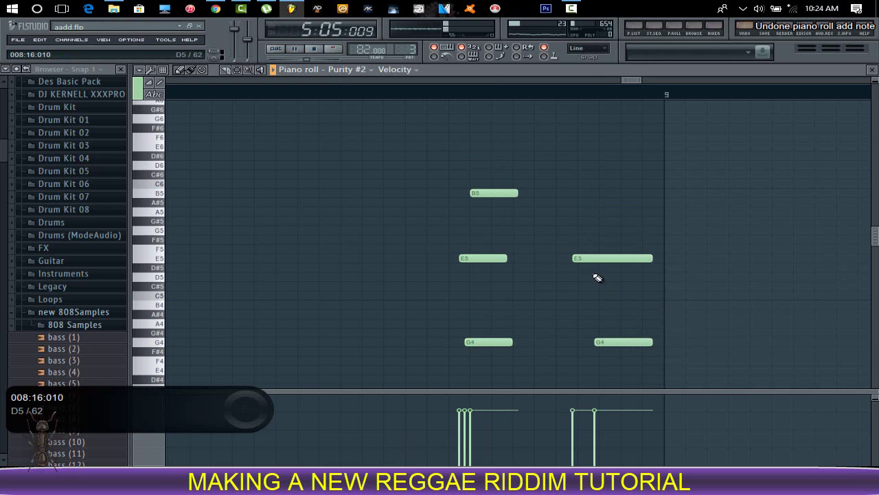
left_click(39, 40)
left_click(68, 53)
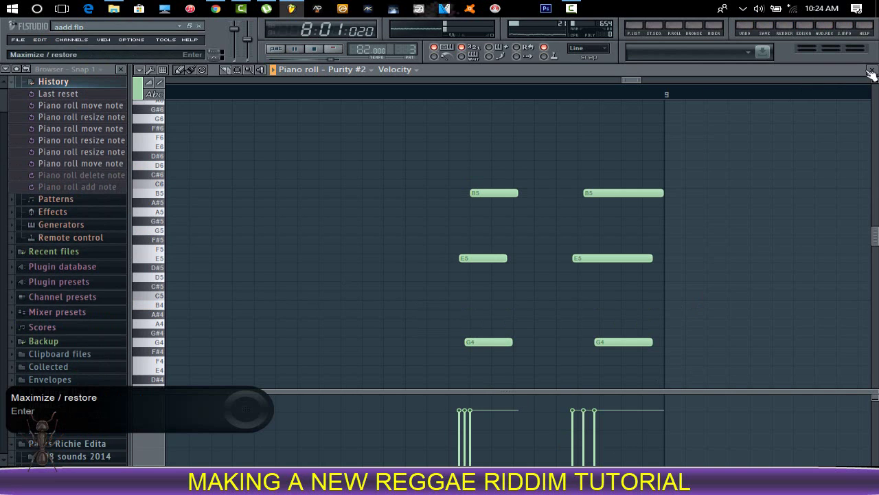
Switch to Pattern 4 and examine the Purity #3 channel's full note sequence and its loaded instrument patches
key("Escape")
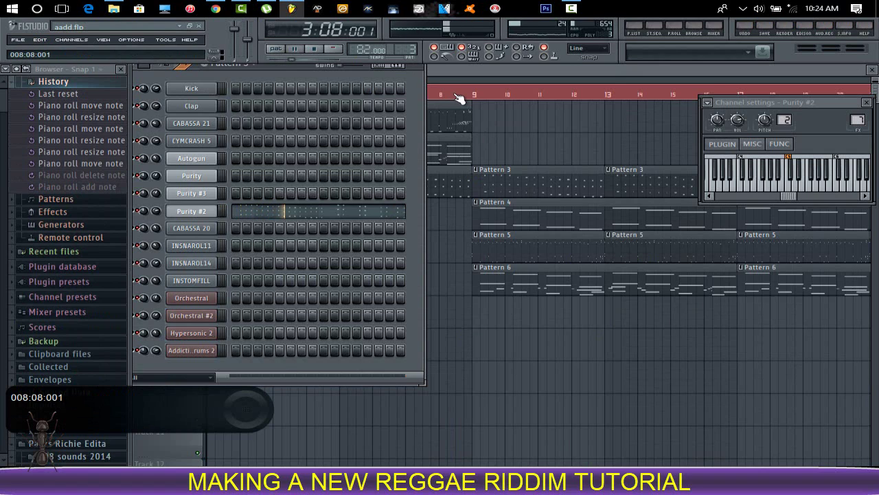
scroll(408, 49, "down", 1)
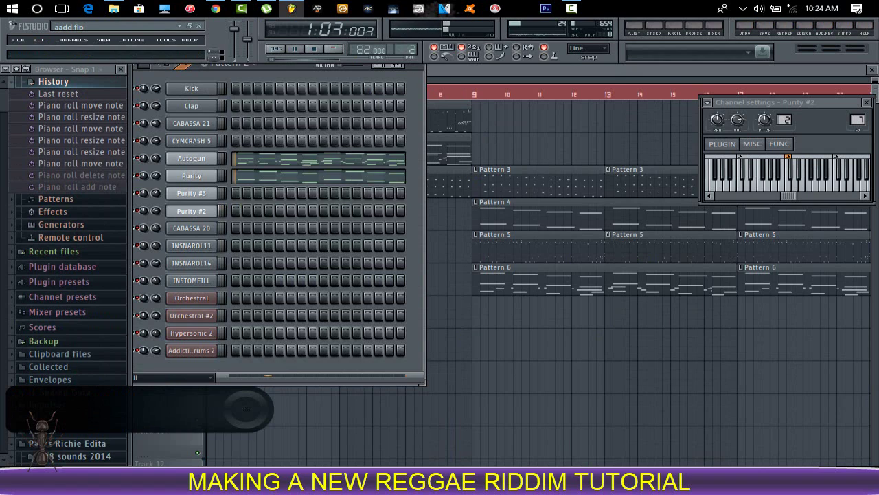
scroll(408, 49, "up", 2)
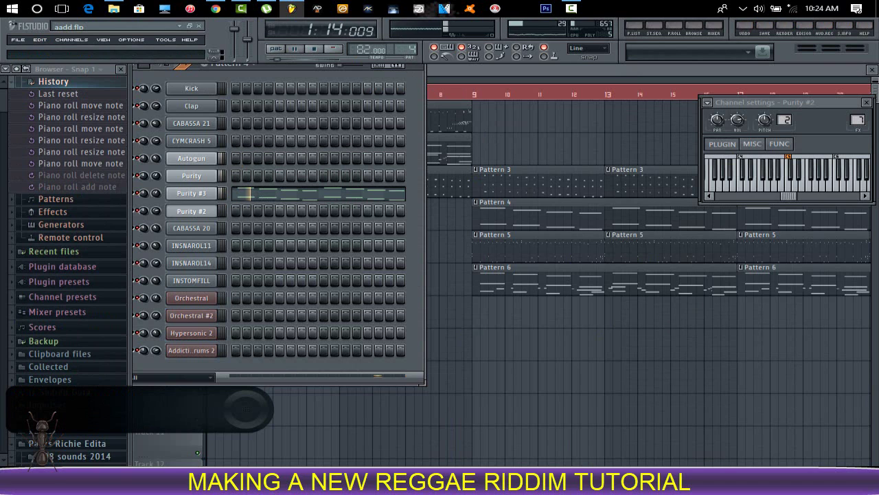
left_click(291, 197)
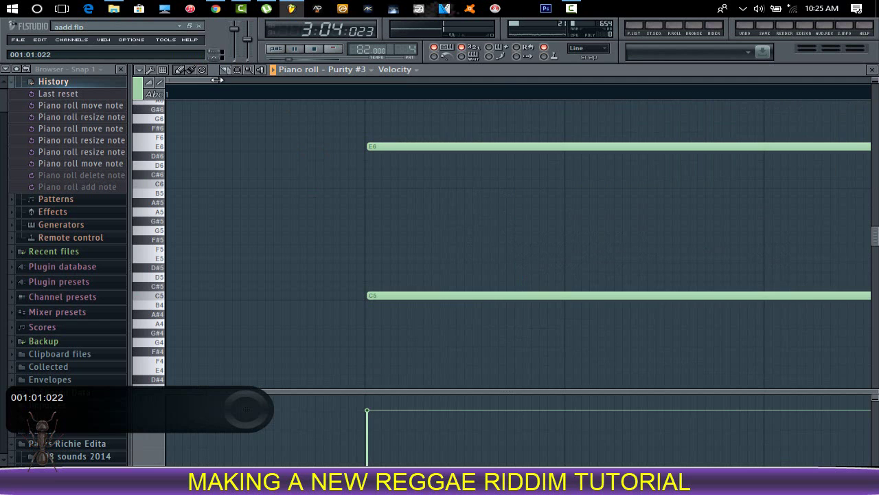
left_click_drag(216, 79, 779, 126)
left_click(781, 128)
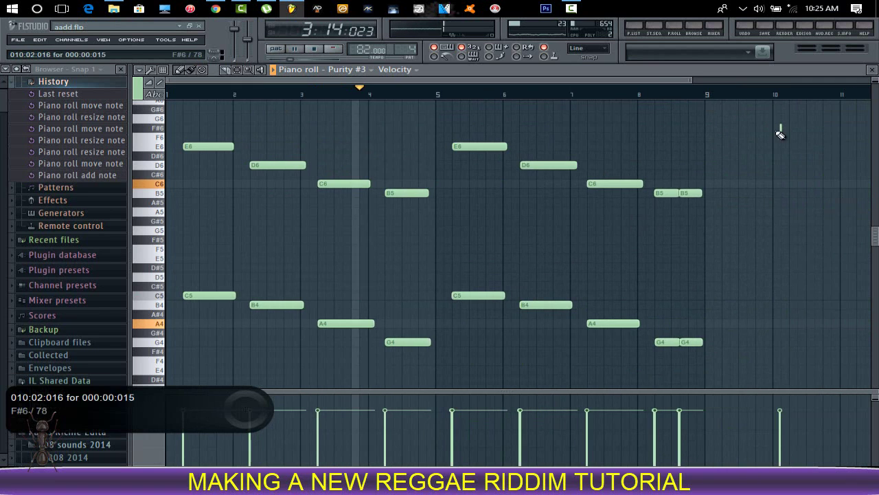
right_click(779, 128)
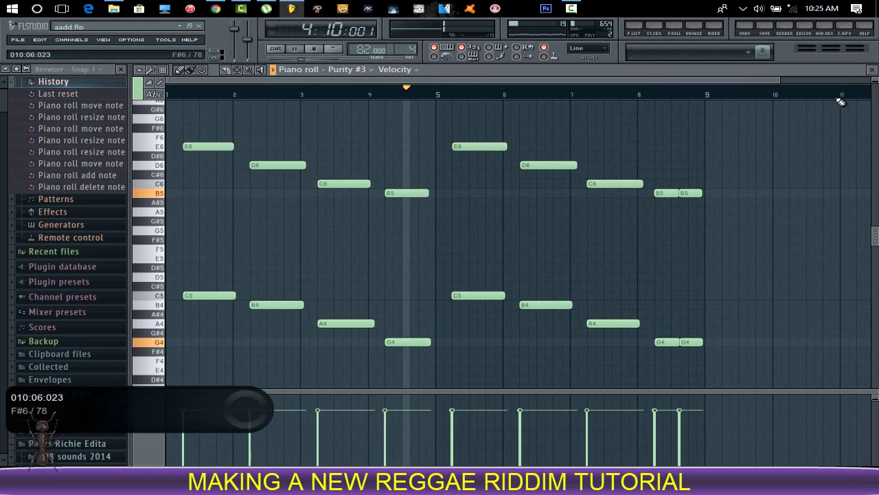
left_click(872, 69)
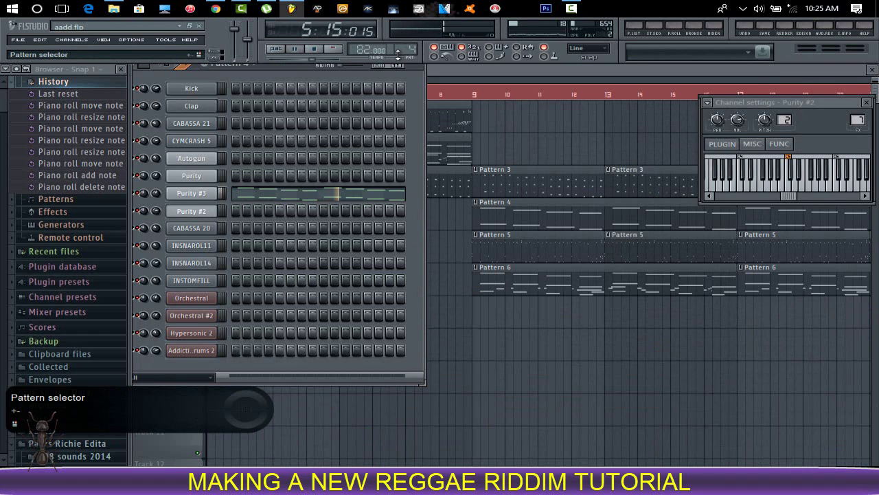
left_click(186, 195)
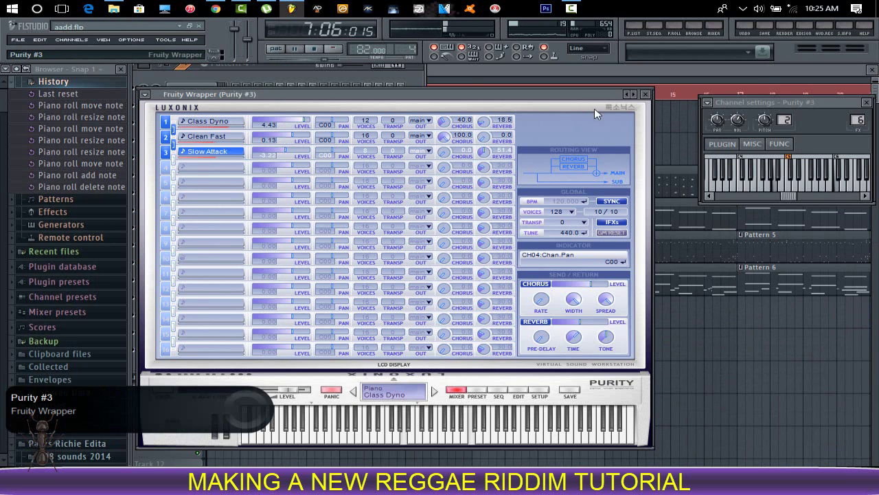
left_click(646, 95)
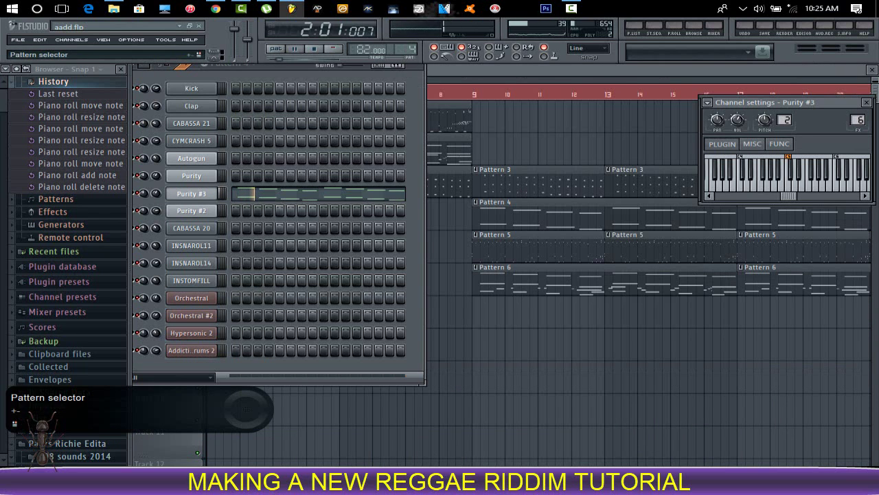
Switch to Pattern 5 and examine the full note sequences of the Addictive Drums 2 and INSTOMFILL channels
scroll(410, 50, "up", 1)
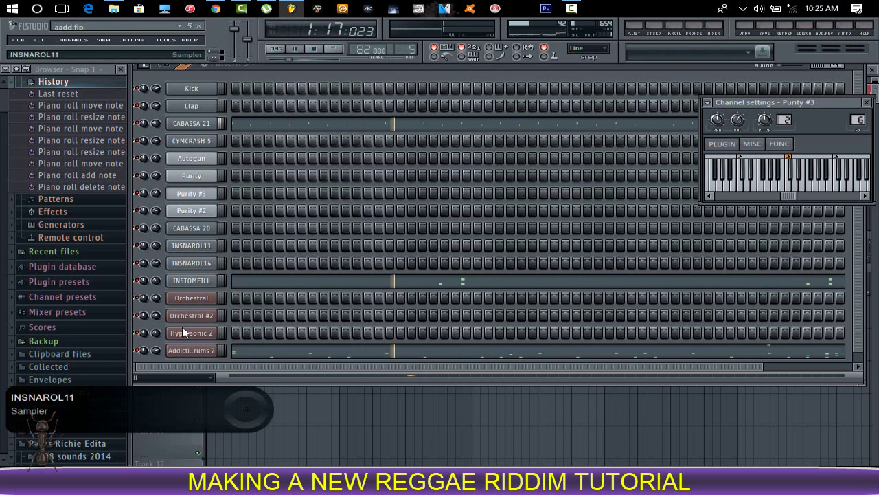
left_click(262, 356)
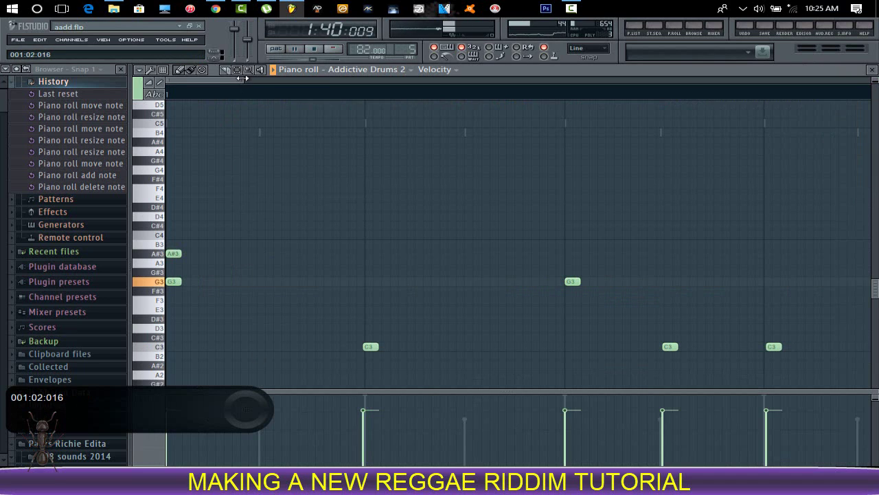
left_click_drag(241, 78, 691, 110)
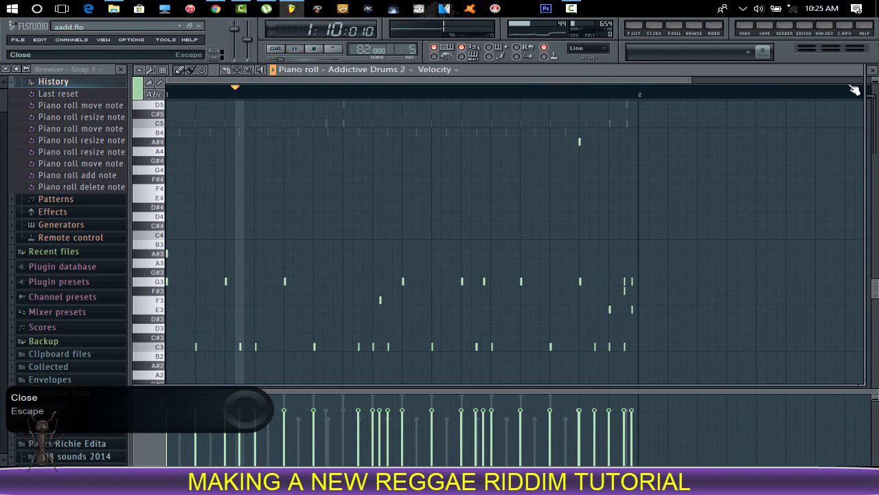
key("Escape")
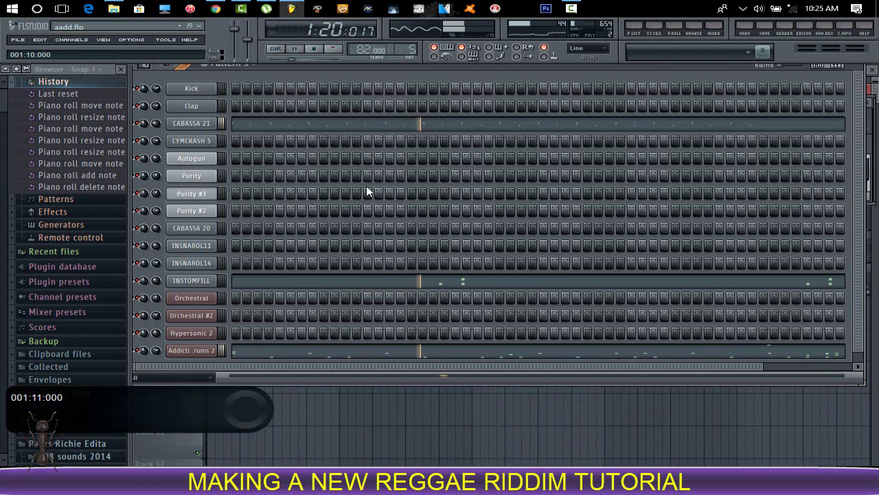
left_click(326, 283)
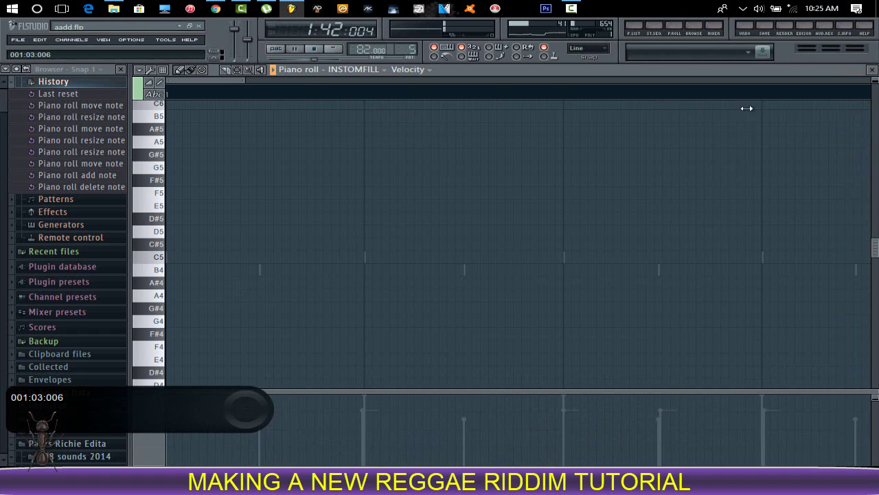
left_click_drag(251, 76, 384, 81)
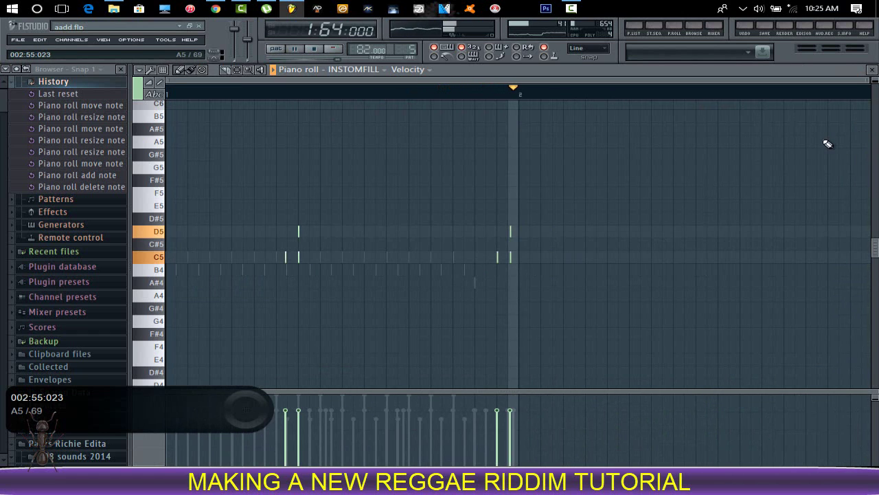
key("Escape")
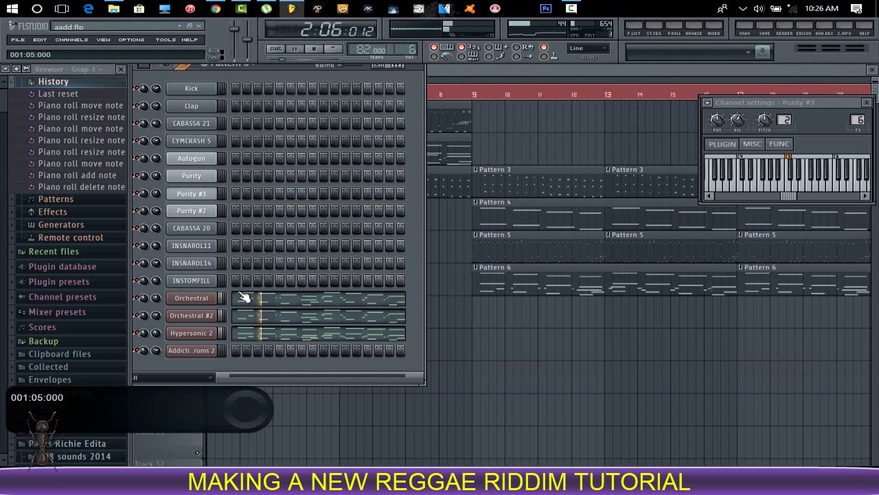
In Pattern 6, view the instruments on the Orchestral, Orchestral #2, Hypersonic 2 and Addictive Drums 2 channels, one after the other
left_click(198, 300)
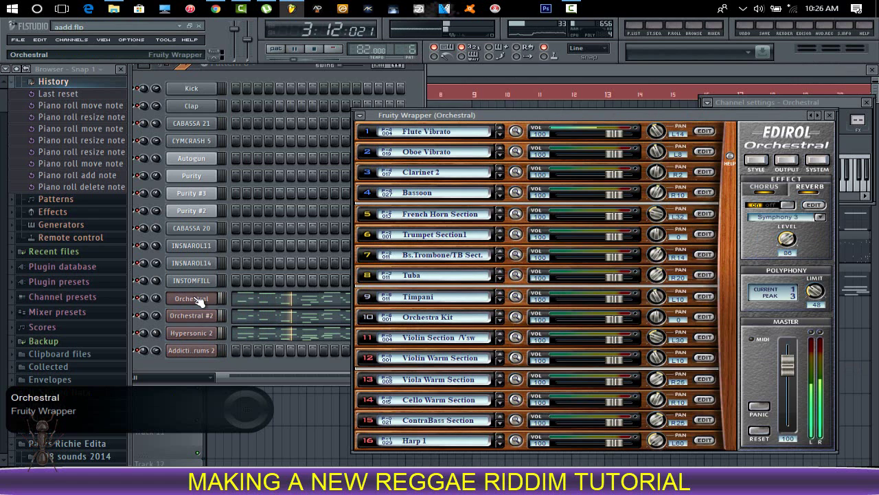
left_click(198, 301)
left_click(193, 318)
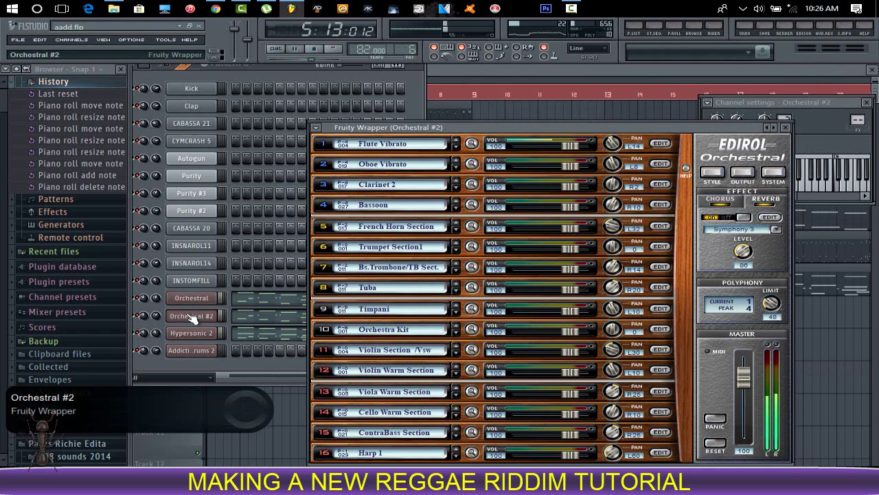
left_click(192, 318)
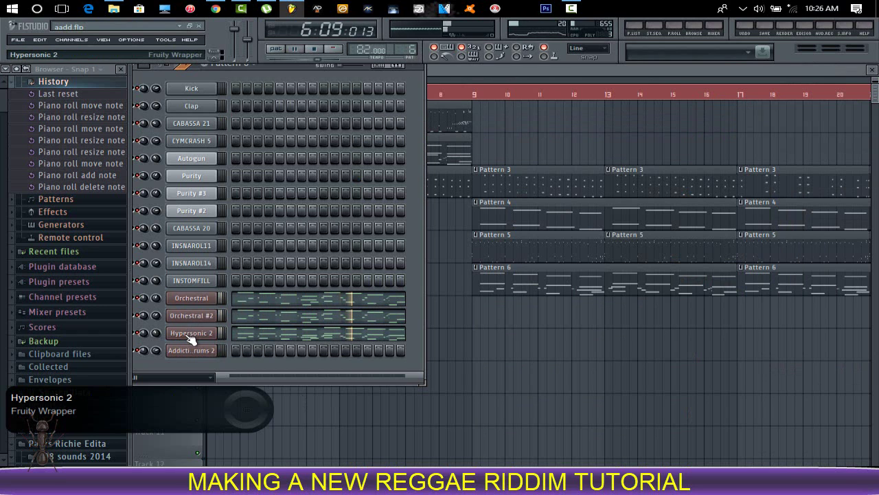
left_click(192, 334)
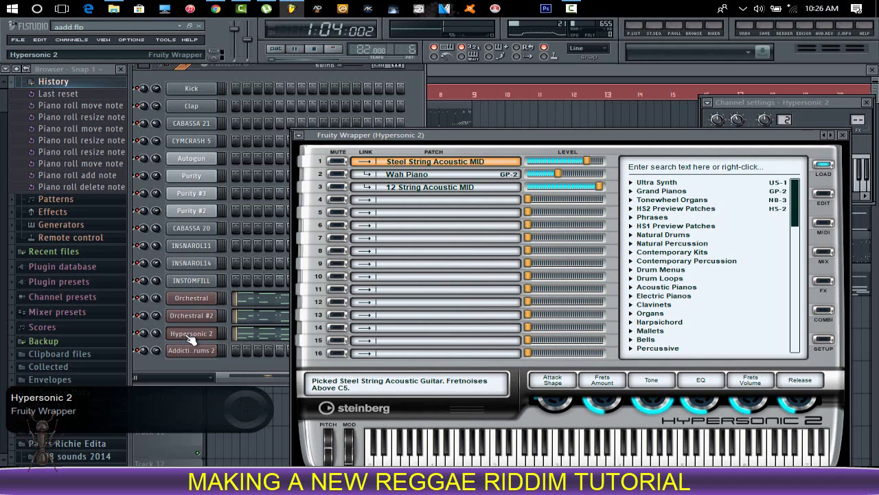
left_click(191, 334)
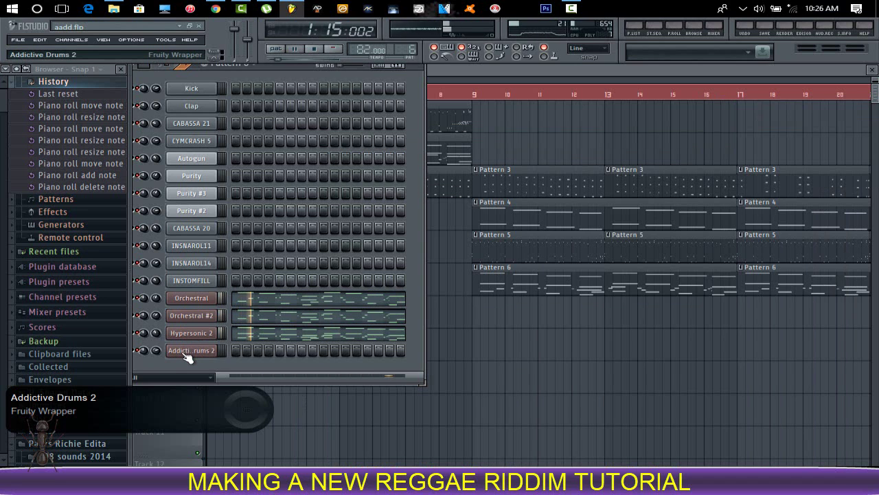
left_click(188, 351)
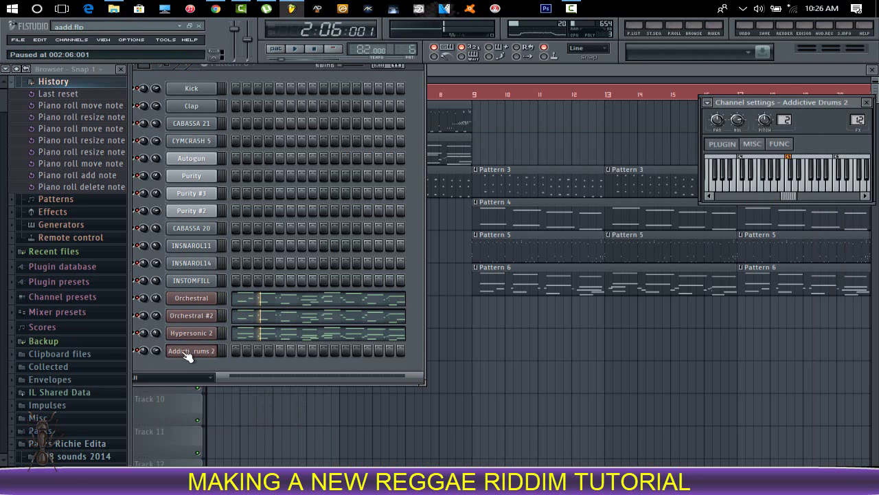
left_click(189, 351)
key("space")
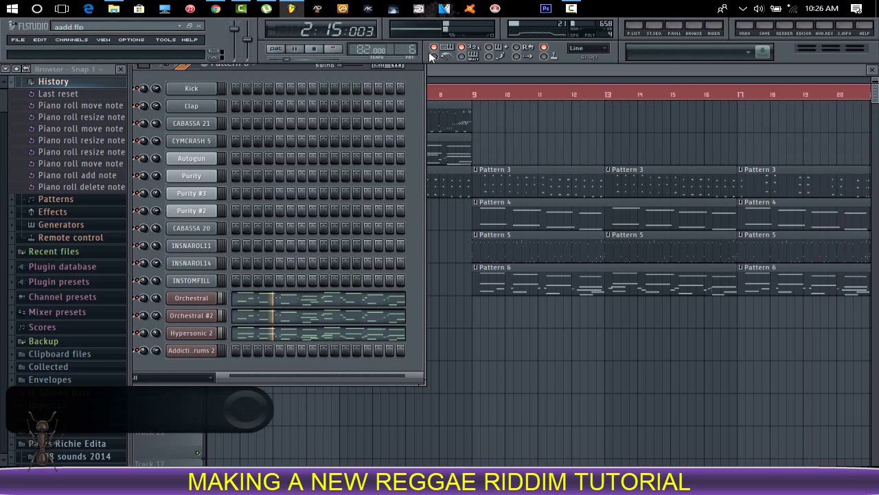
Return to Pattern 1 and examine the full note sequence of the Addictive Drums 2 channel in the piano roll
scroll(413, 49, "down", 1)
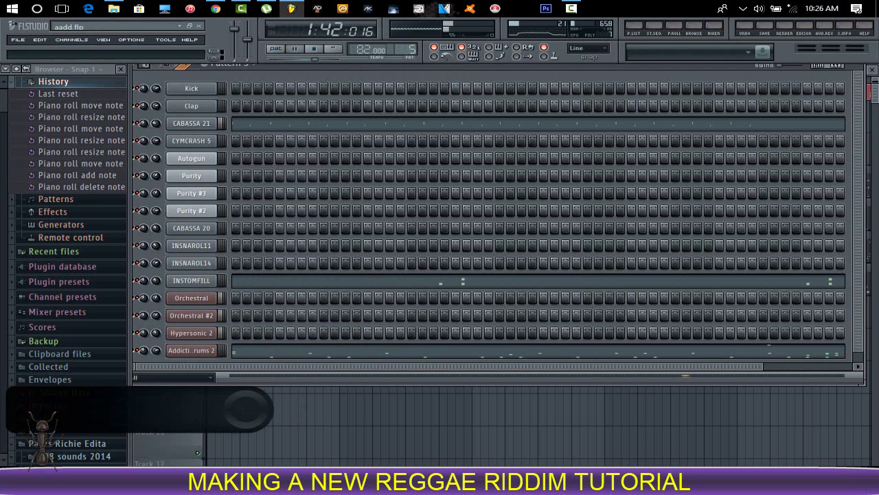
scroll(413, 49, "down", 4)
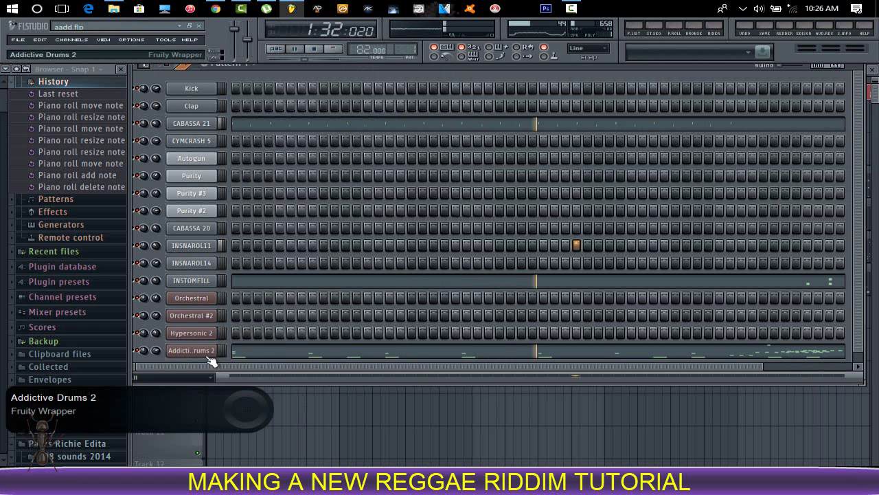
left_click(349, 354)
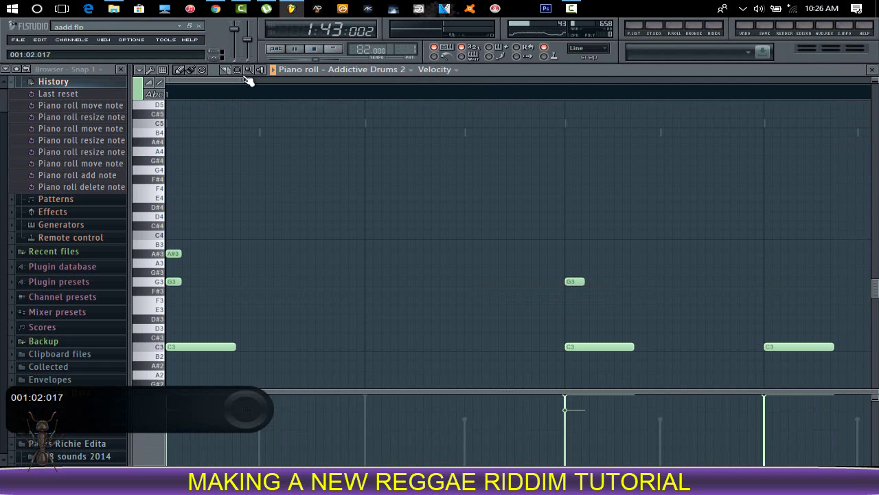
scroll(581, 94, "down", 4)
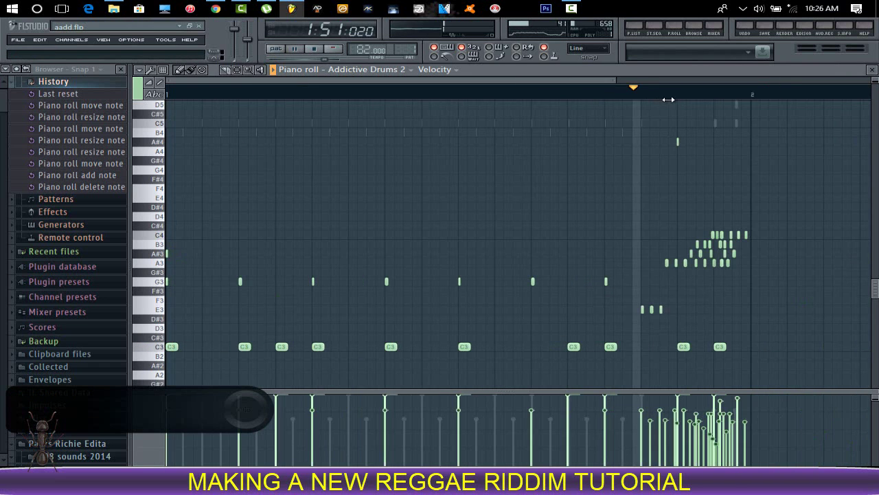
scroll(668, 100, "down", 2)
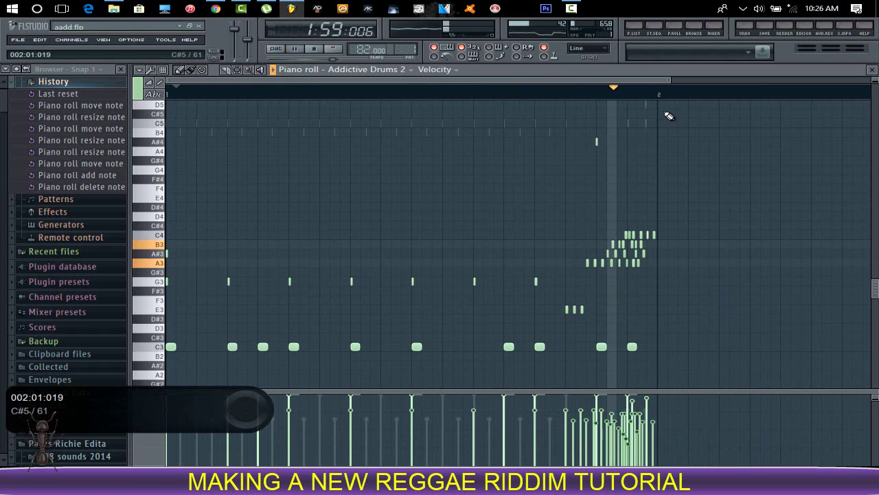
left_click(872, 70)
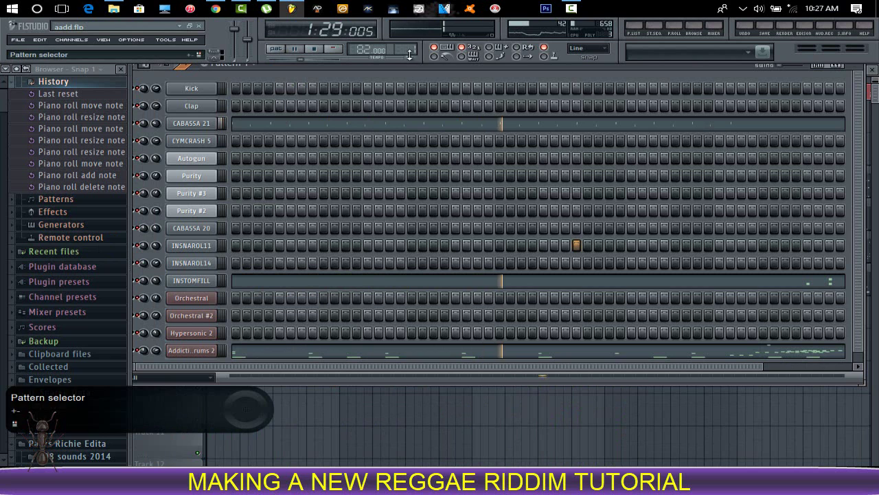
Step through the patterns from Pattern 1 up to Pattern 5 and back to Pattern 1 to compare their channels
scroll(409, 55, "up", 2)
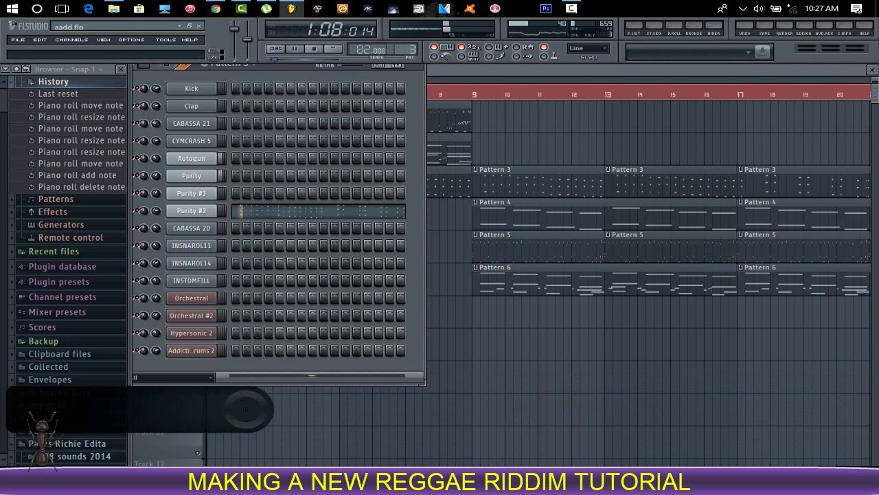
scroll(410, 49, "up", 2)
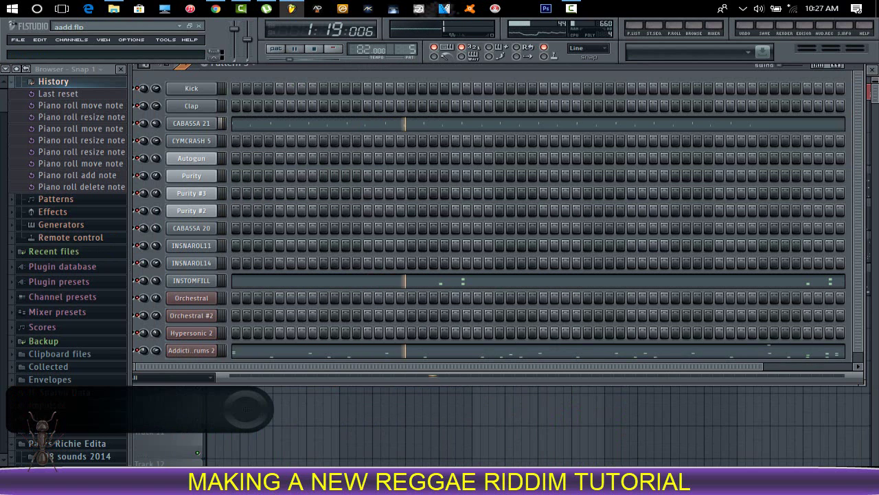
scroll(412, 50, "down", 4)
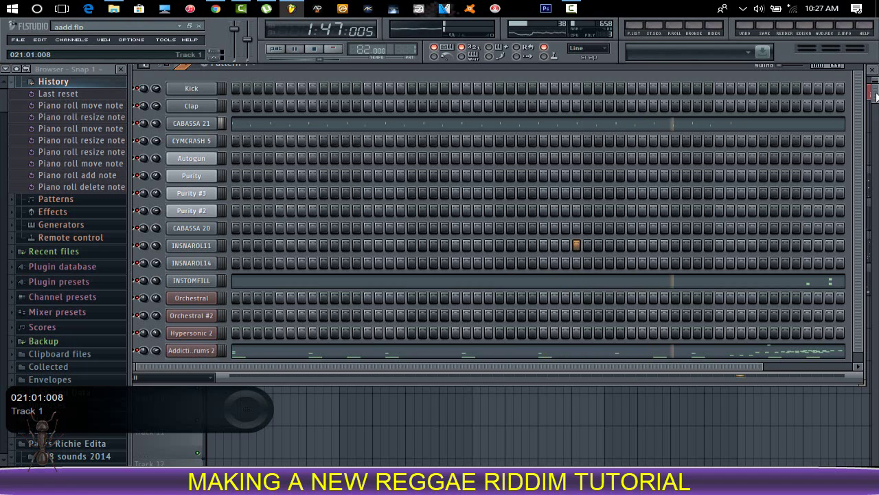
Show the whole song arrangement in the playlist and select all pattern clips
key("F5")
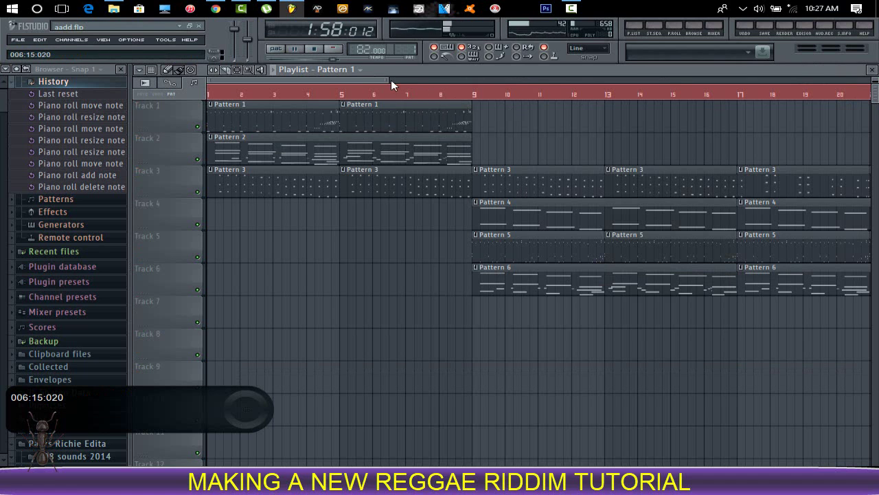
left_click_drag(706, 81, 788, 87)
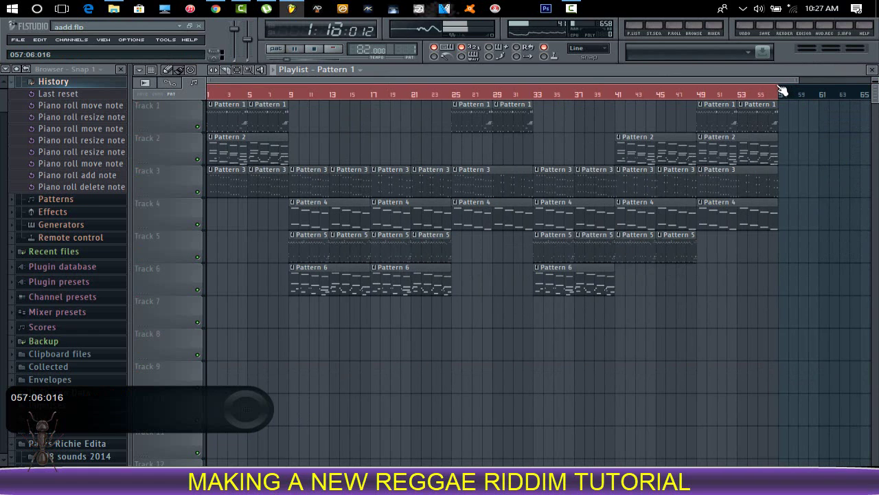
key("ctrl+a")
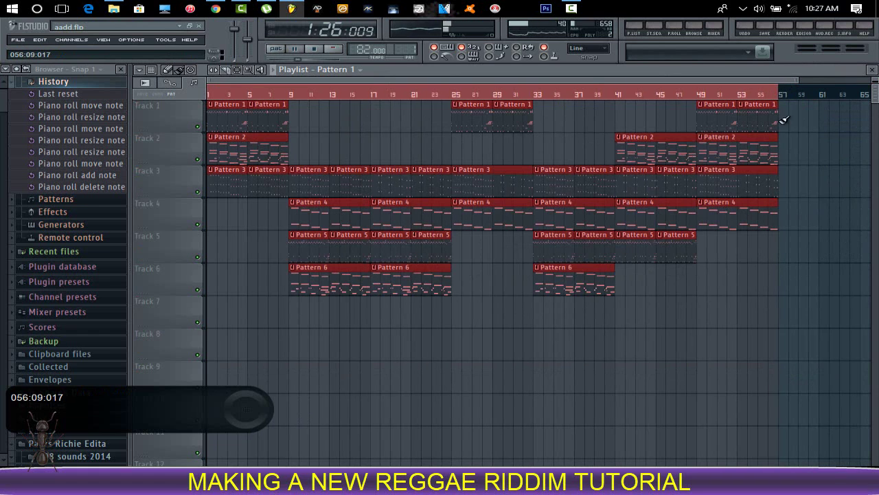
left_click(18, 40)
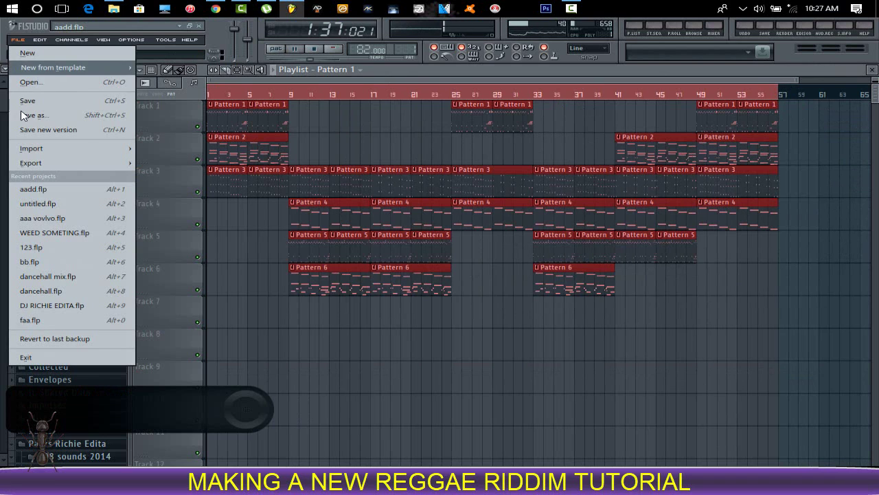
key("Escape")
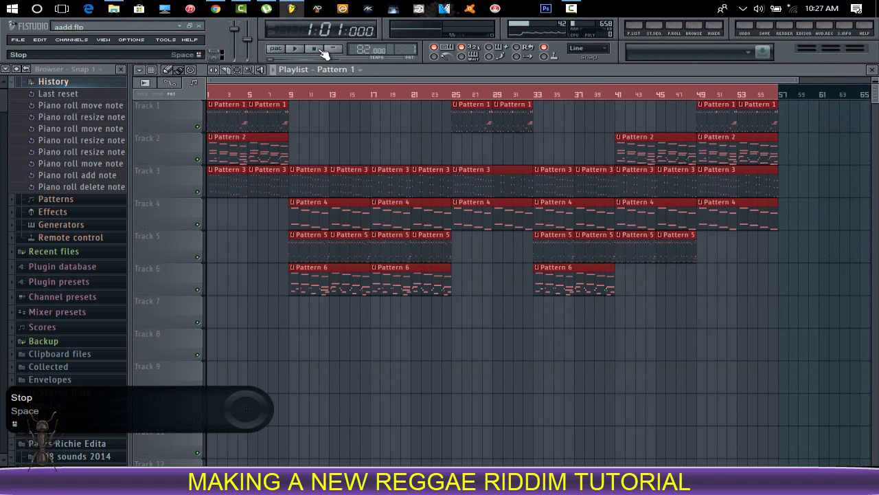
Switch playback from pattern to song mode and play the arrangement from the beginning
left_click(276, 48)
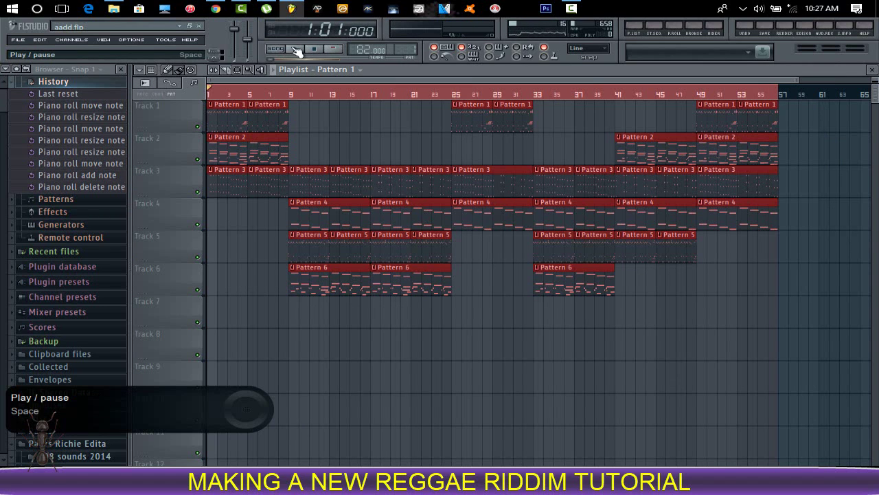
left_click(297, 51)
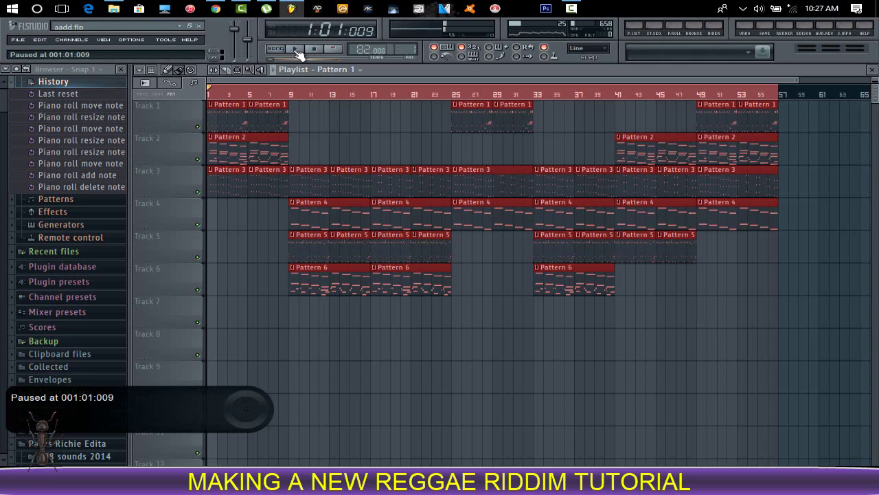
left_click(298, 51)
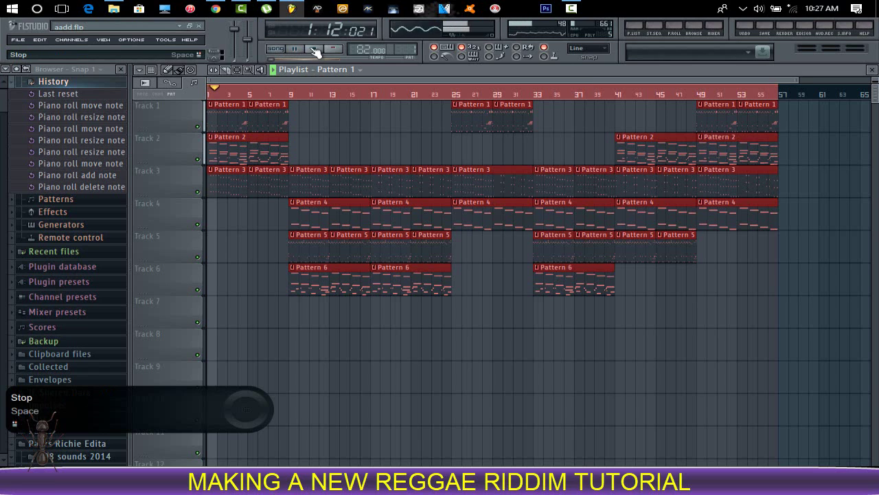
left_click(317, 50)
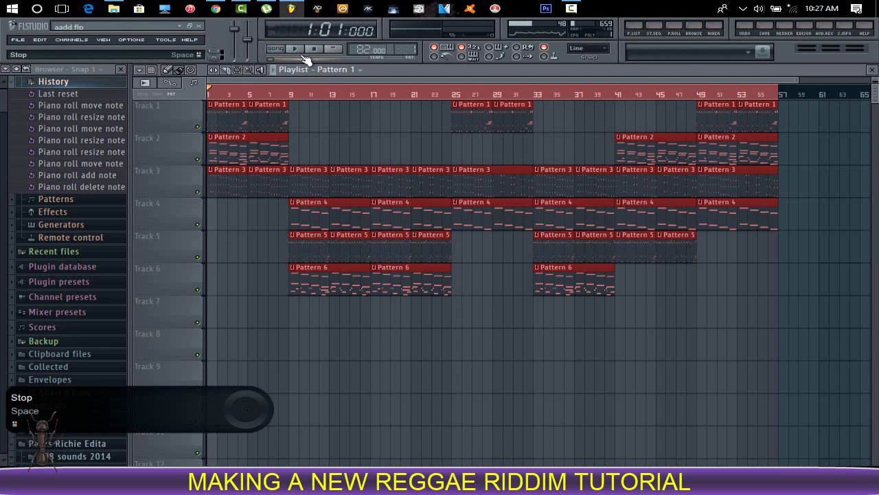
left_click(298, 49)
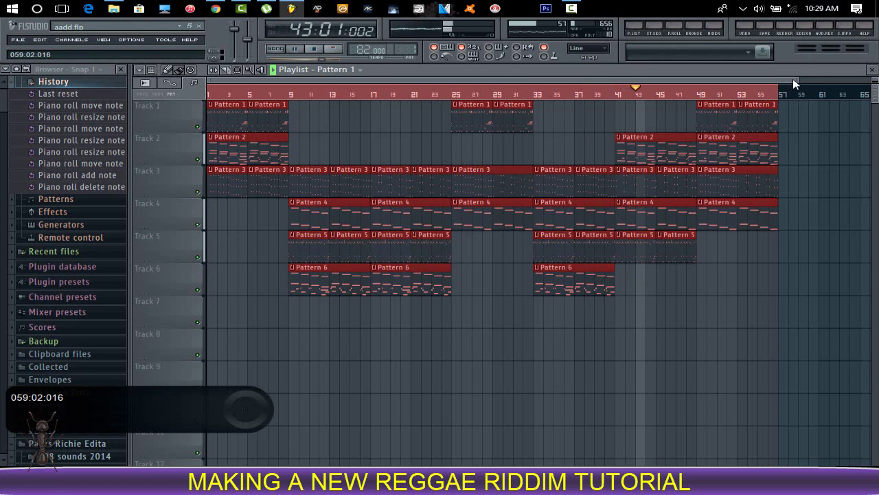
On Track 3, shorten the Pattern 3 clip at bar 25 to four bars and place another four-bar Pattern 3 clip at bar 29
scroll(467, 82, "up", 2)
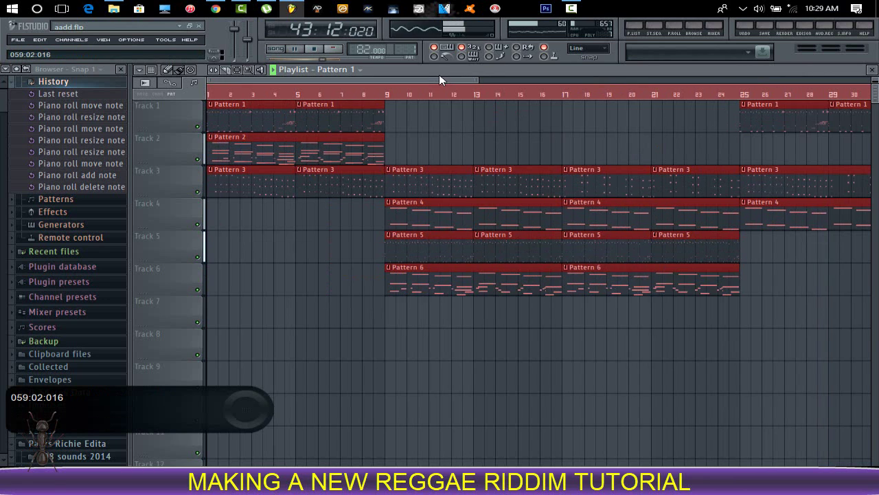
scroll(529, 94, "right", 1)
scroll(529, 94, "right", 4)
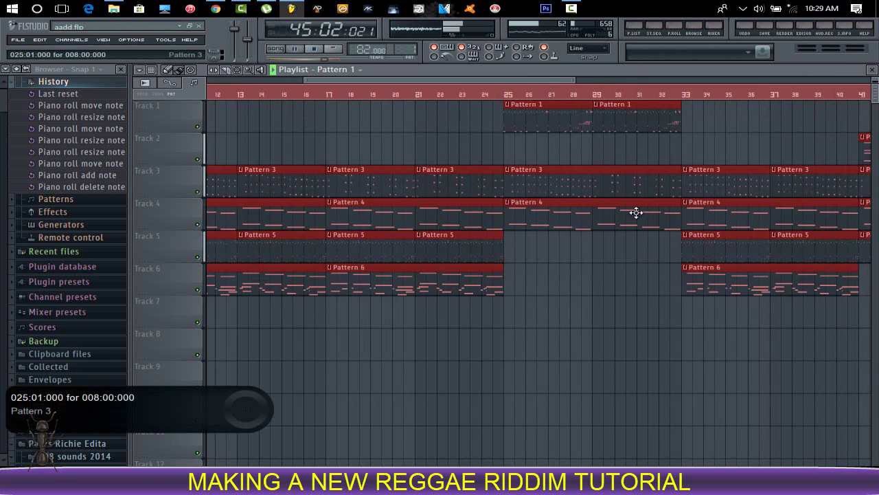
left_click(637, 255)
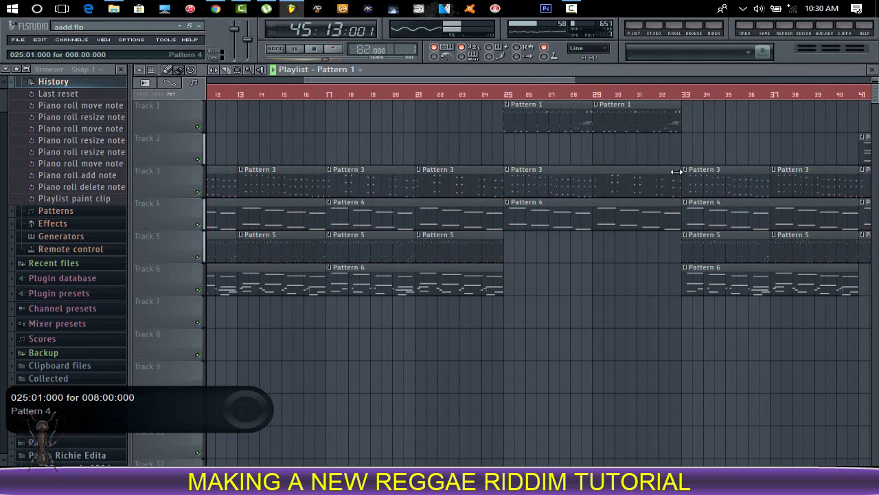
left_click_drag(679, 180, 571, 188)
mouse_move(527, 335)
left_mouse_down()
mouse_move(547, 350)
mouse_move(569, 337)
mouse_move(636, 264)
mouse_move(628, 169)
mouse_move(638, 198)
left_mouse_up()
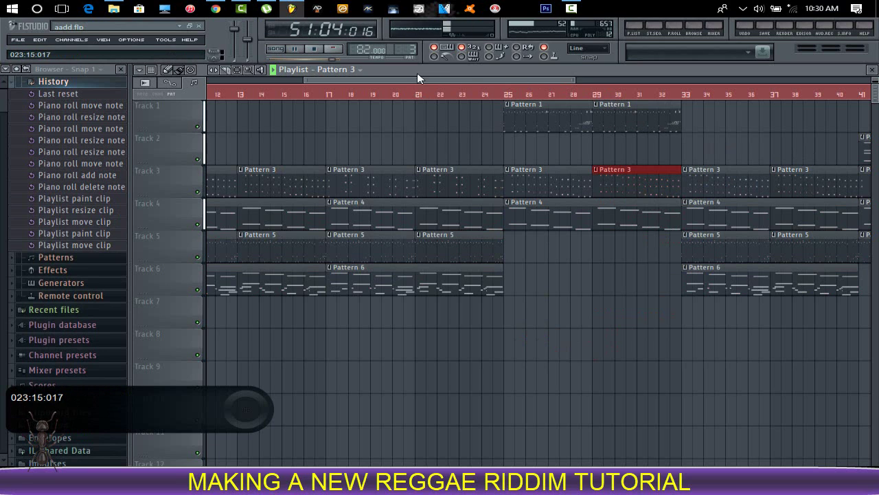
On Track 3, shorten the Pattern 3 clip at bar 49 to four bars and place another four-bar Pattern 3 clip at bar 53
left_click_drag(420, 81, 610, 86)
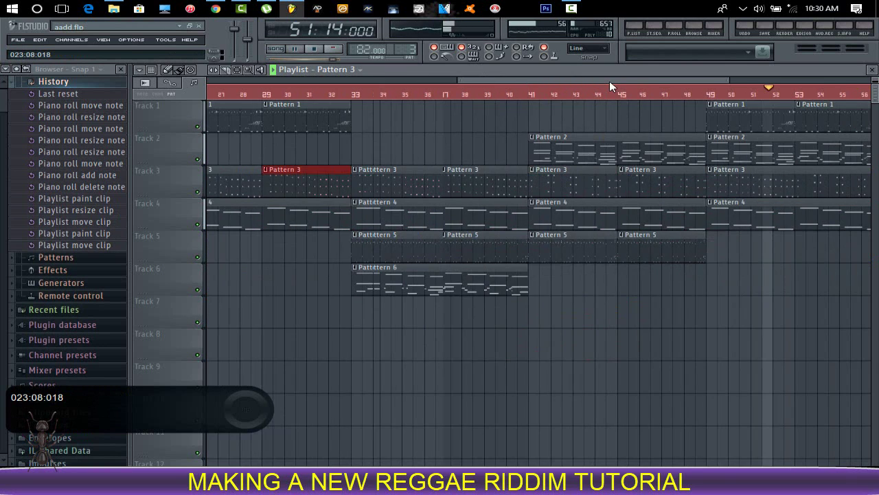
left_click_drag(527, 77, 467, 81)
left_click(627, 91)
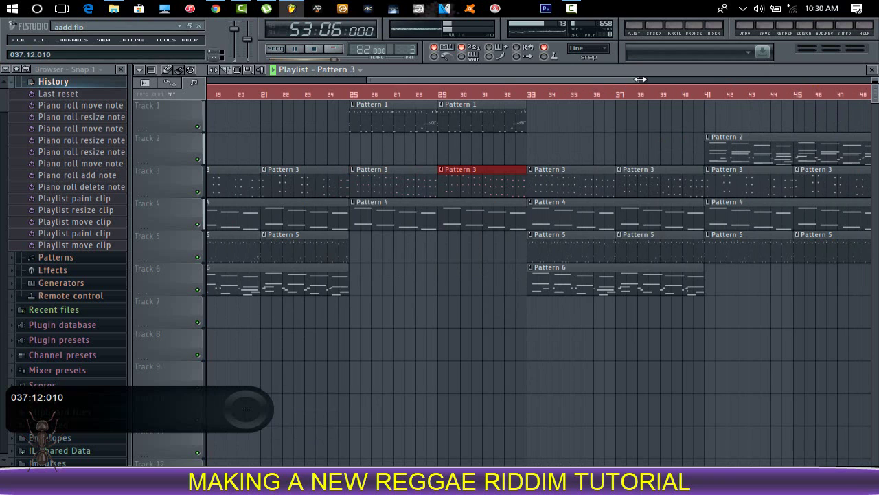
left_click_drag(811, 79, 757, 81)
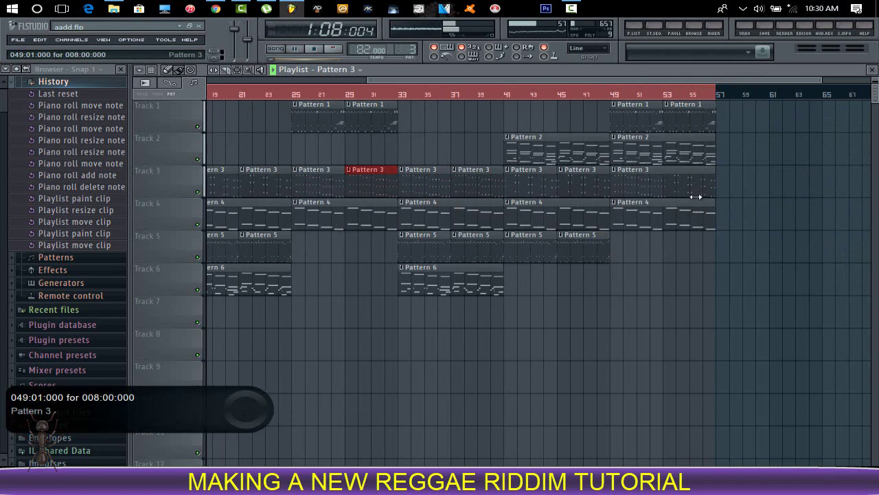
left_click_drag(716, 191, 663, 207)
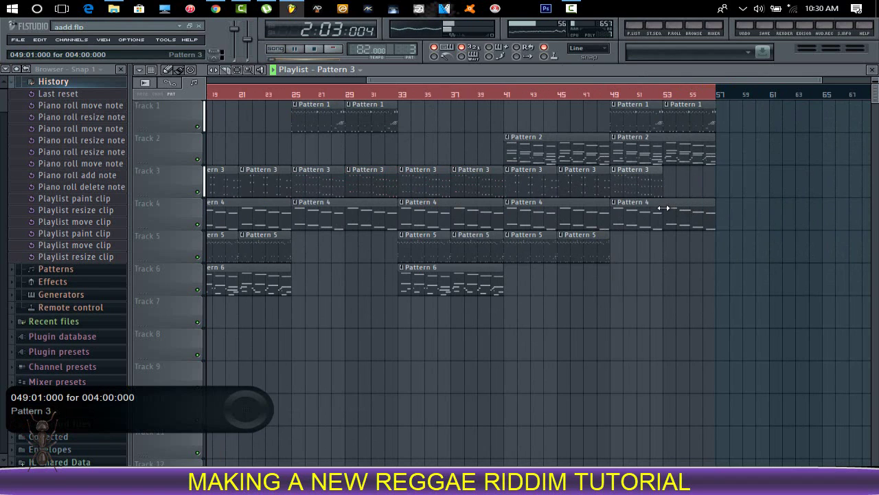
left_click(641, 188)
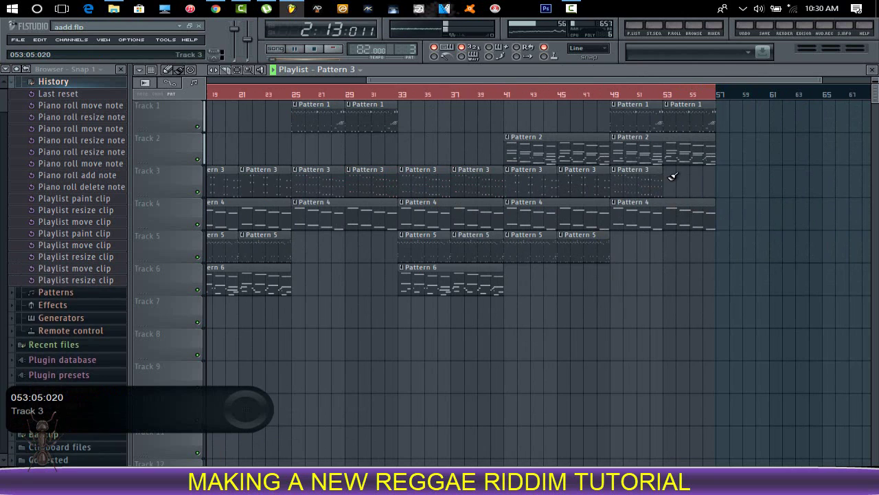
left_click_drag(669, 178, 682, 179)
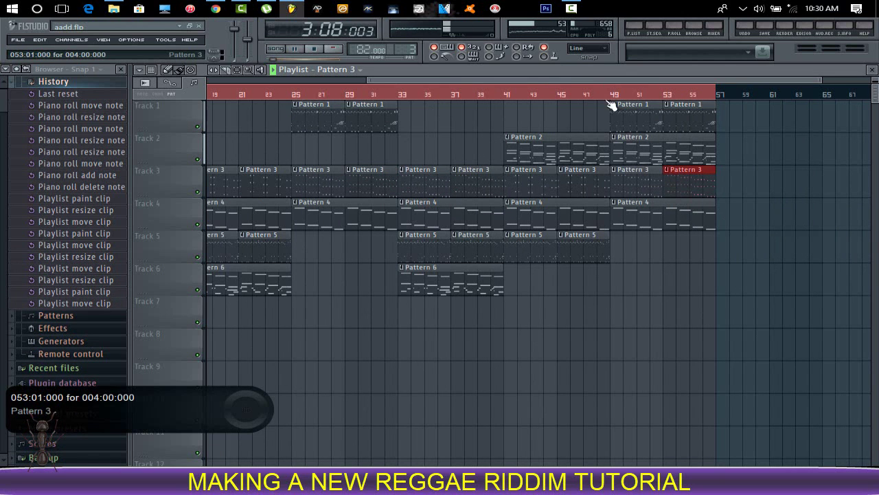
Save the project and stop the song playback
left_click_drag(369, 81, 226, 78)
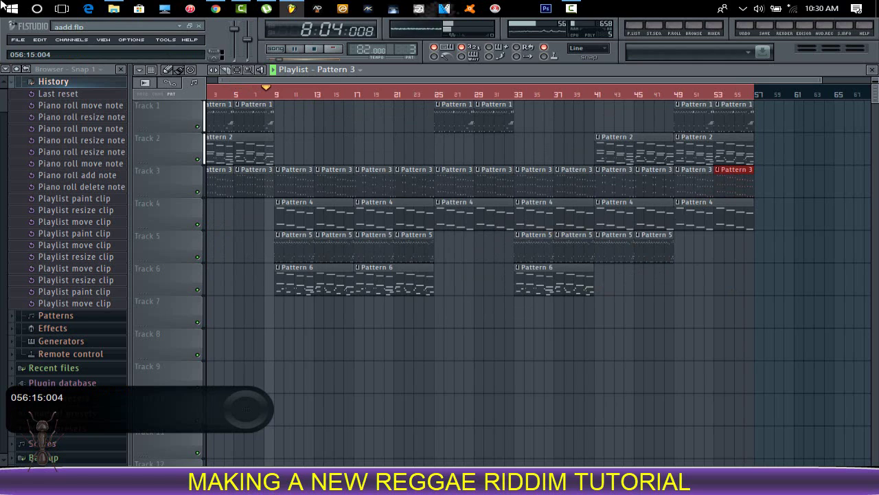
left_click(18, 39)
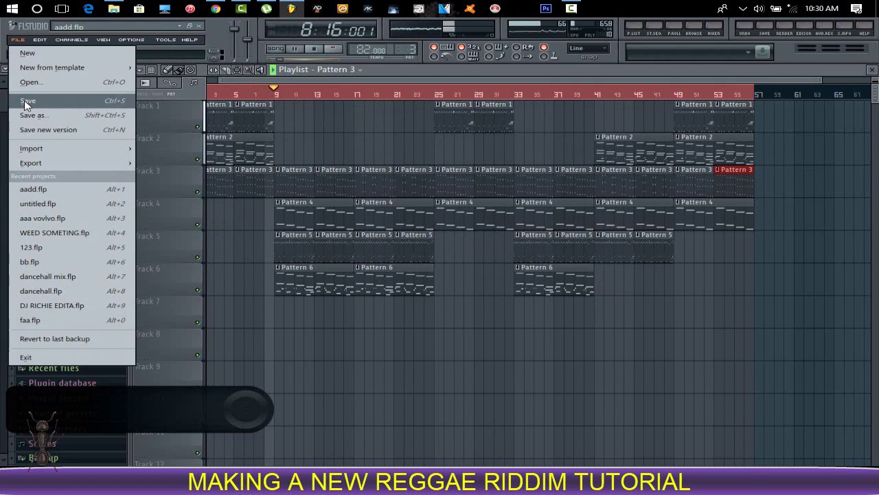
left_click(141, 84)
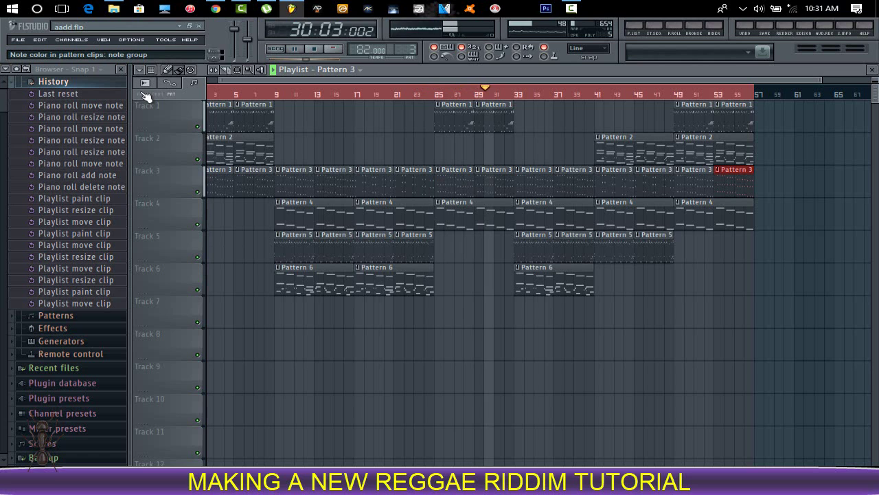
left_click(19, 39)
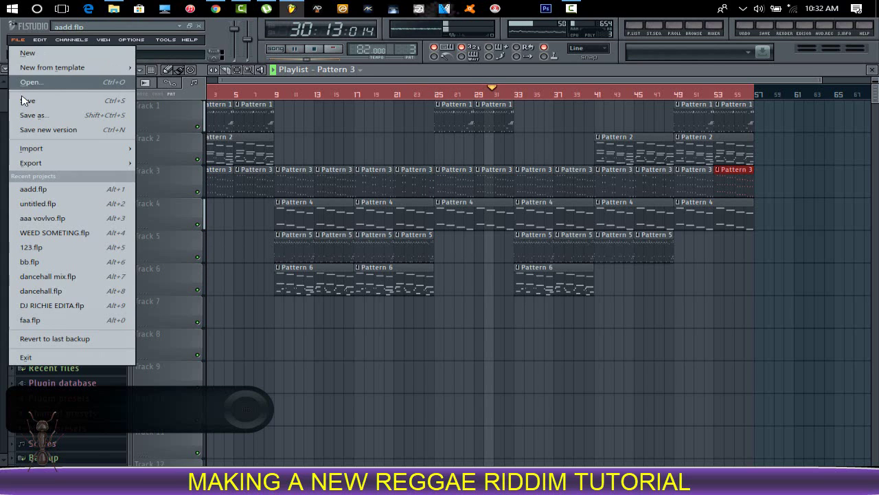
left_click(24, 103)
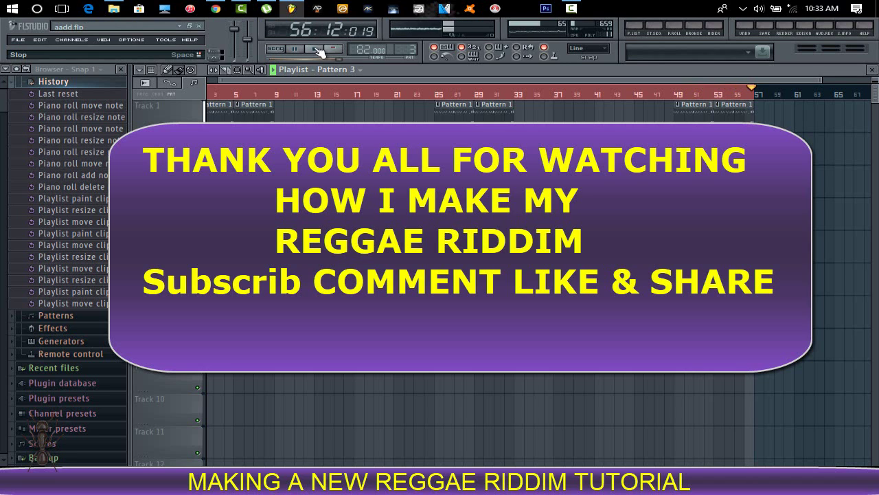
left_click(317, 49)
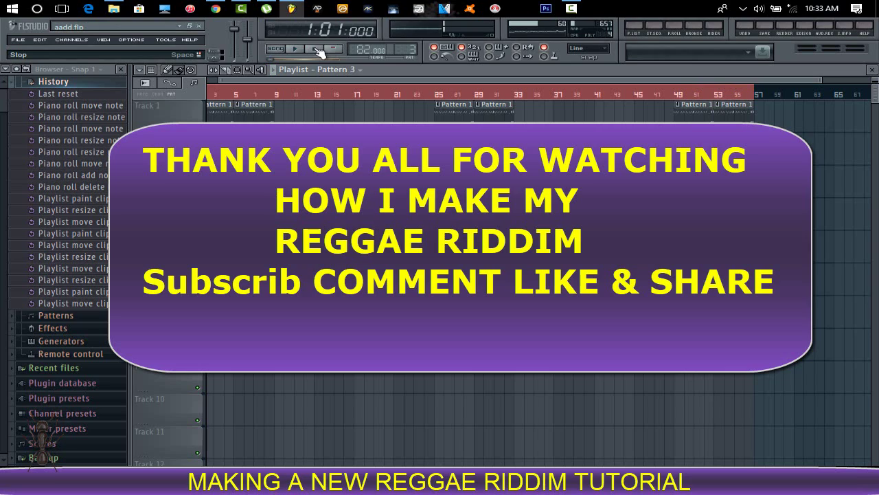